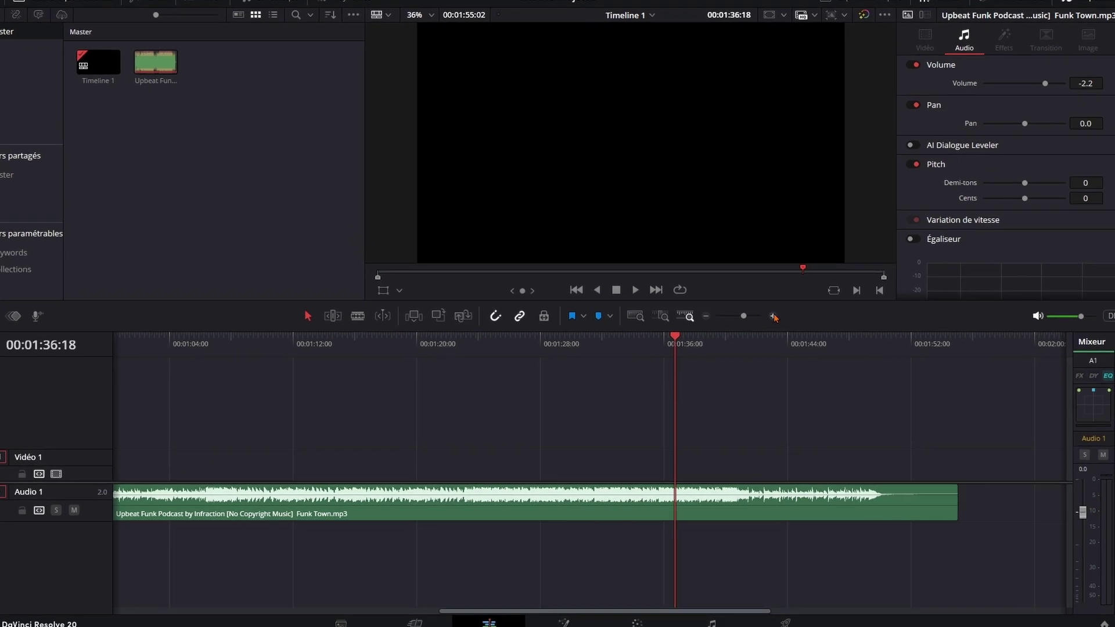
Step: Zoom the timeline in tightly around the playhead near 1:36 on the Funk Town clip
left_click(779, 312)
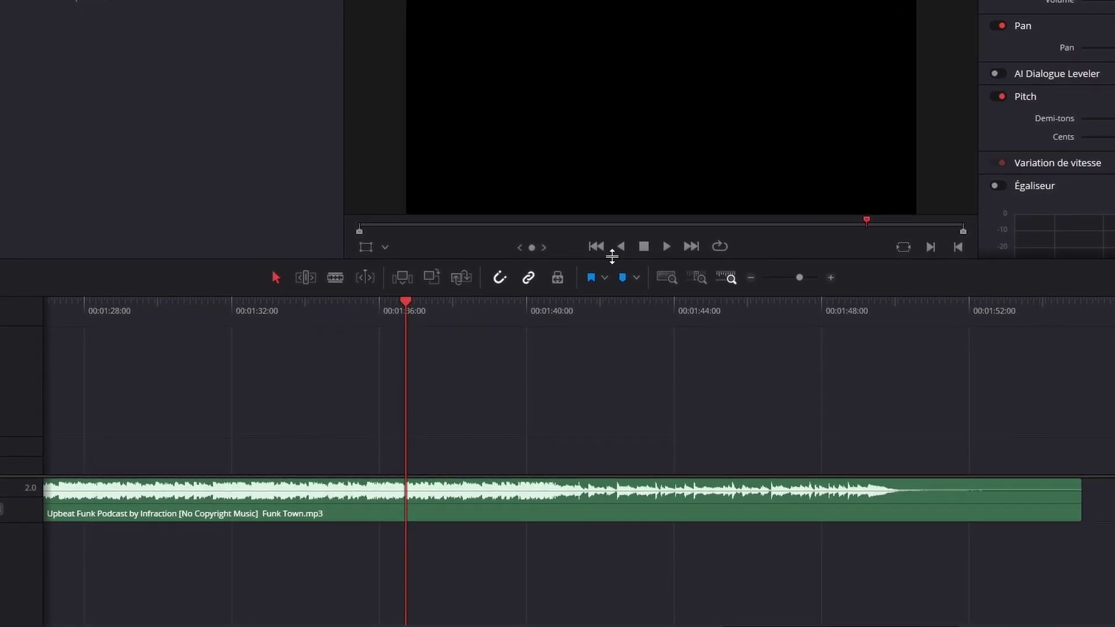
key("ctrl+equal")
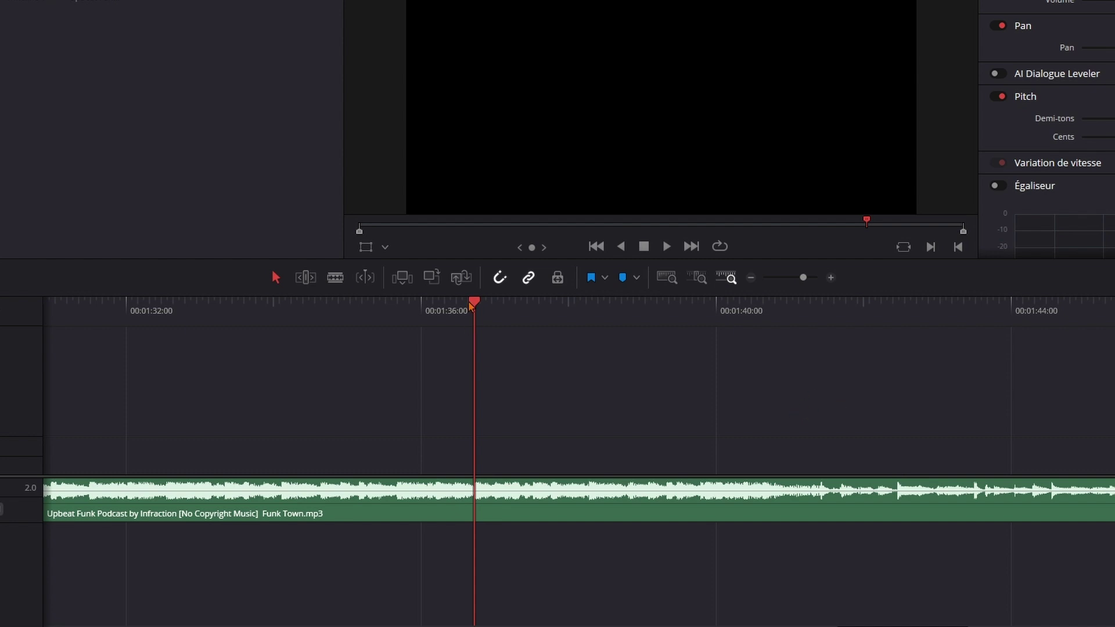
Step: Trim the Funk Town clip's end back to 1:36 and nudge the playhead slightly left
left_click(552, 518)
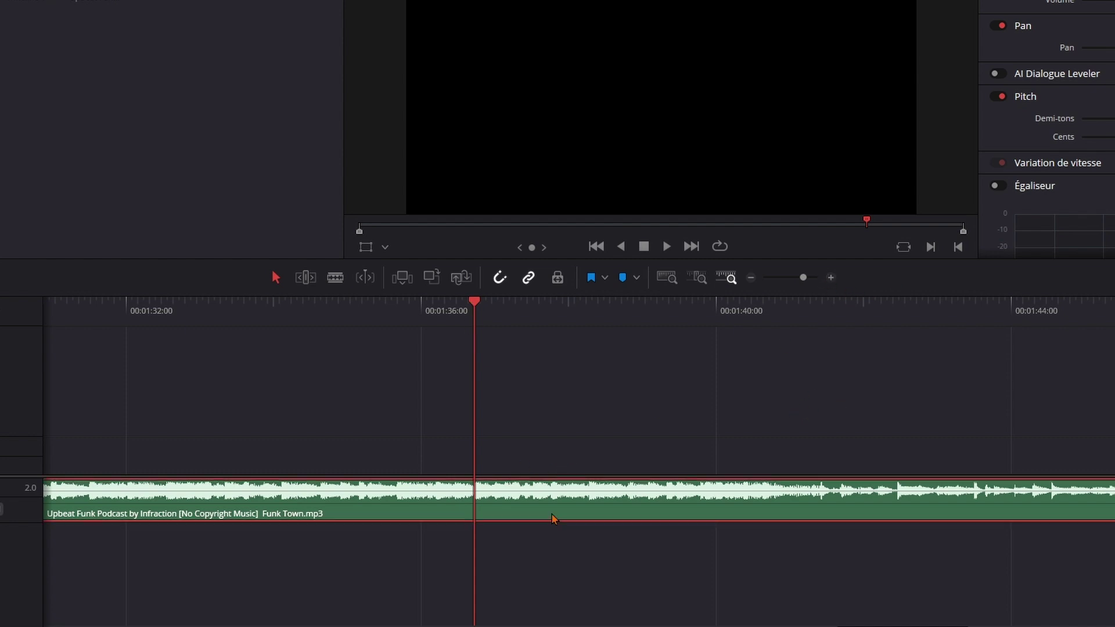
left_click(751, 278)
left_click_drag(1031, 499, 353, 499)
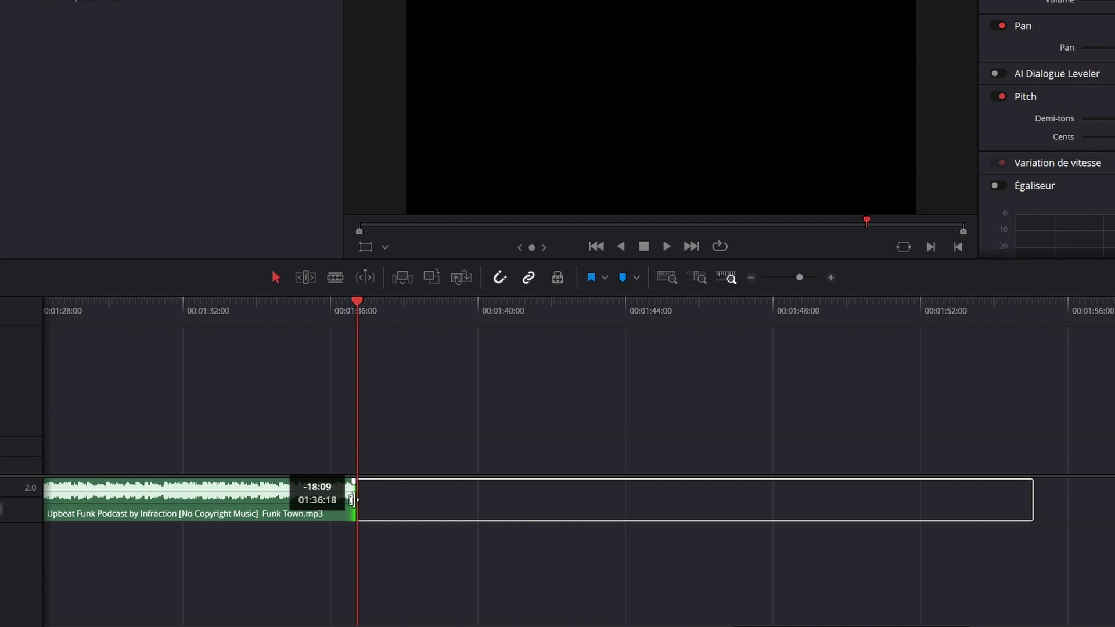
left_click(830, 278)
left_click(831, 279)
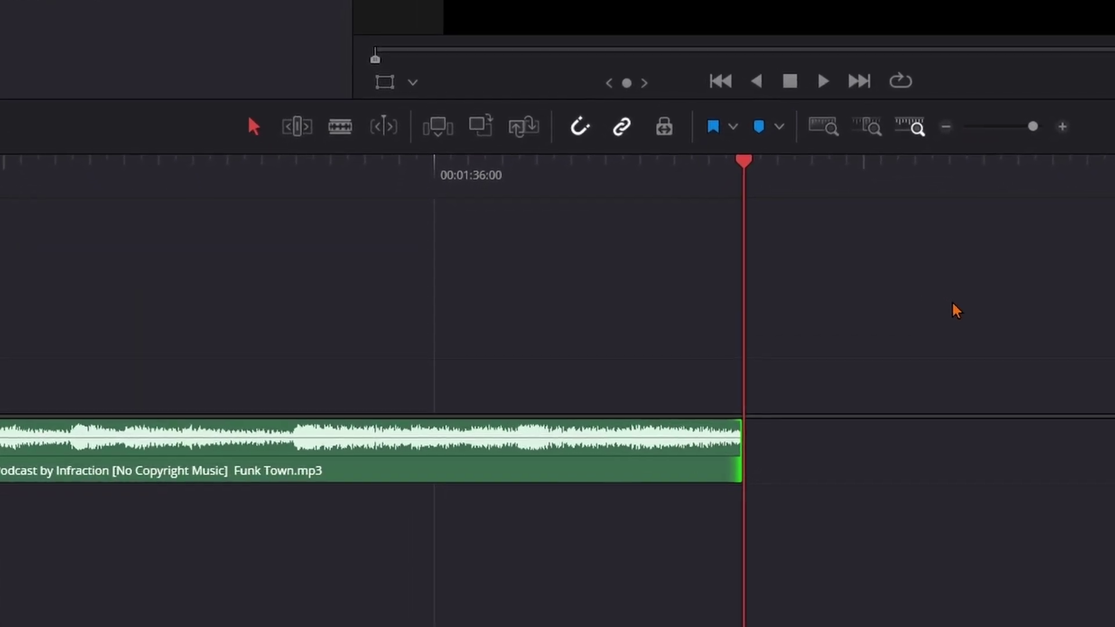
key("j")
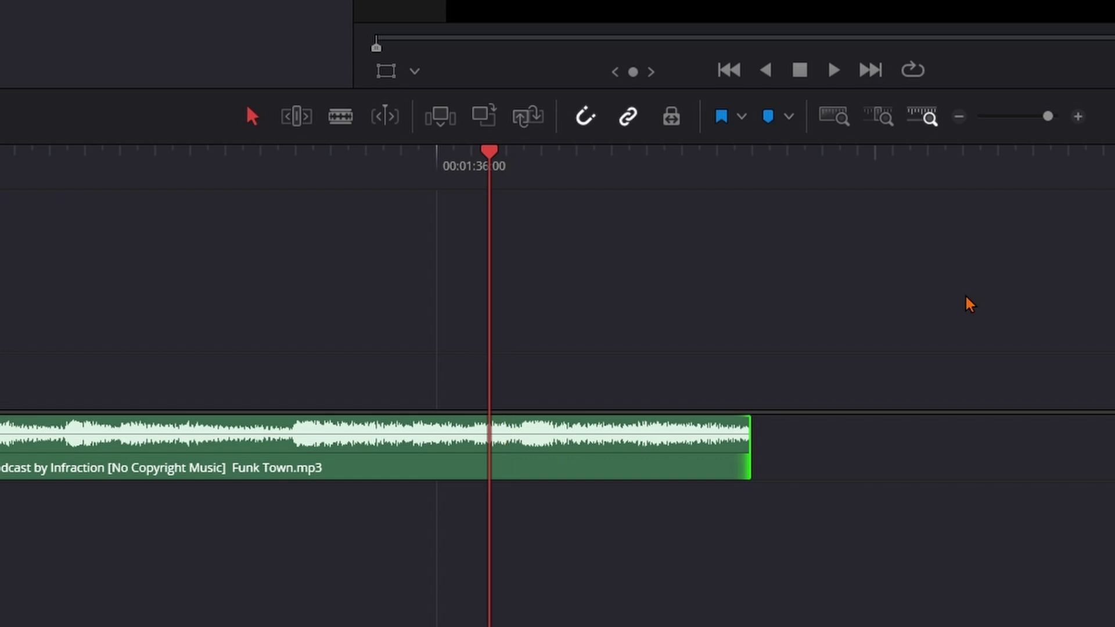
Step: Split the clip at the playhead and duplicate the short right piece onto Audio 2
key("ctrl+b")
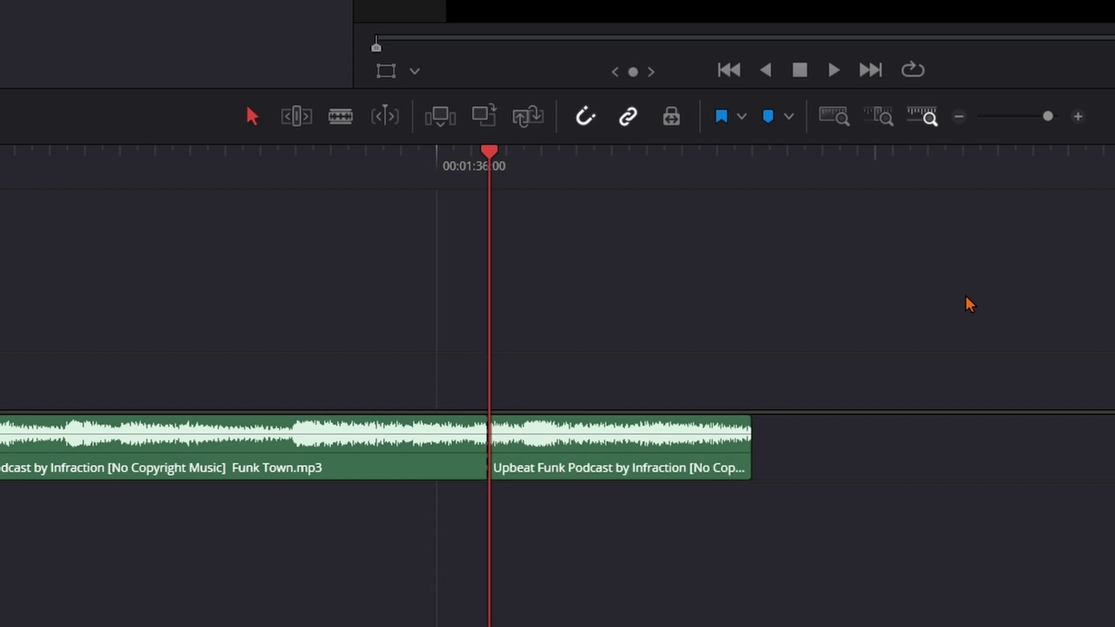
left_click(600, 479)
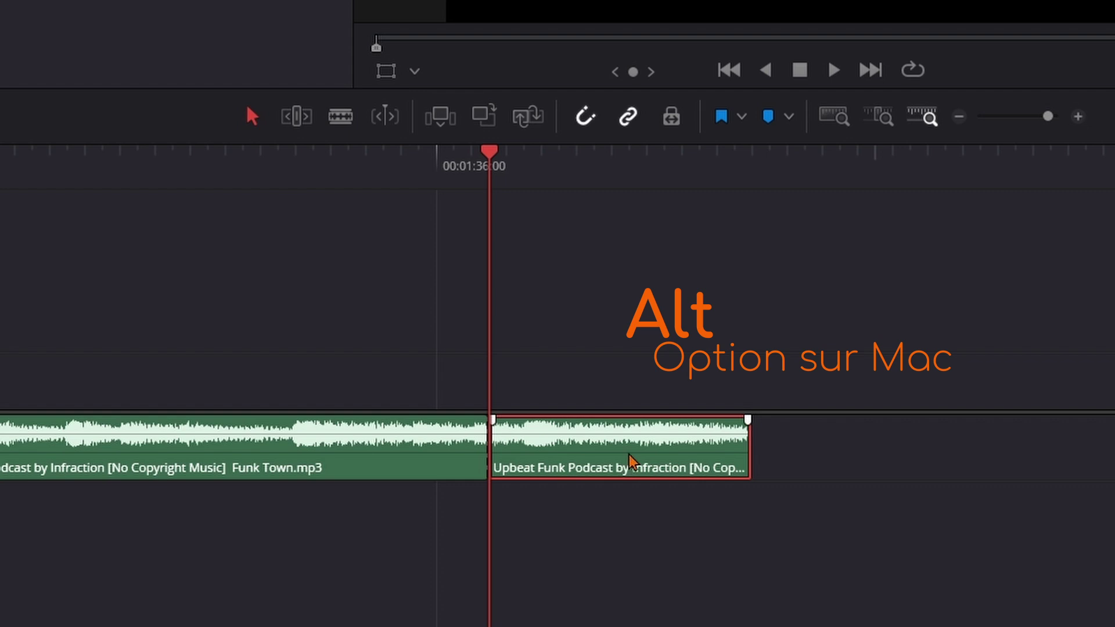
left_click_drag(631, 462, 632, 523, "alt")
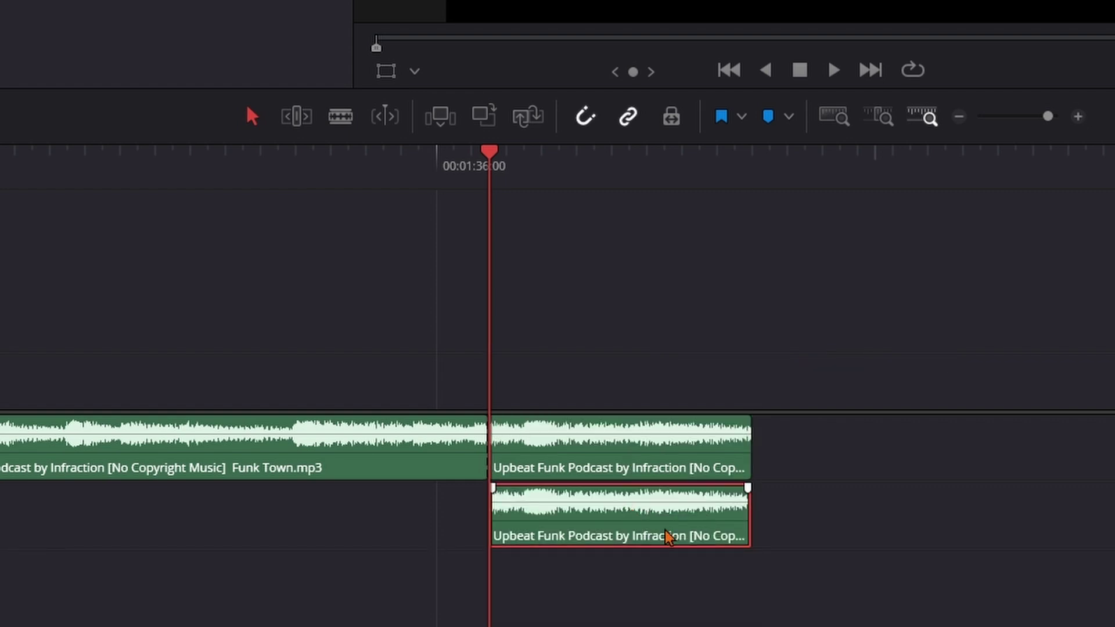
Step: Turn the Audio 2 copy into Compound Clip 1 and open it for editing
right_click(645, 535)
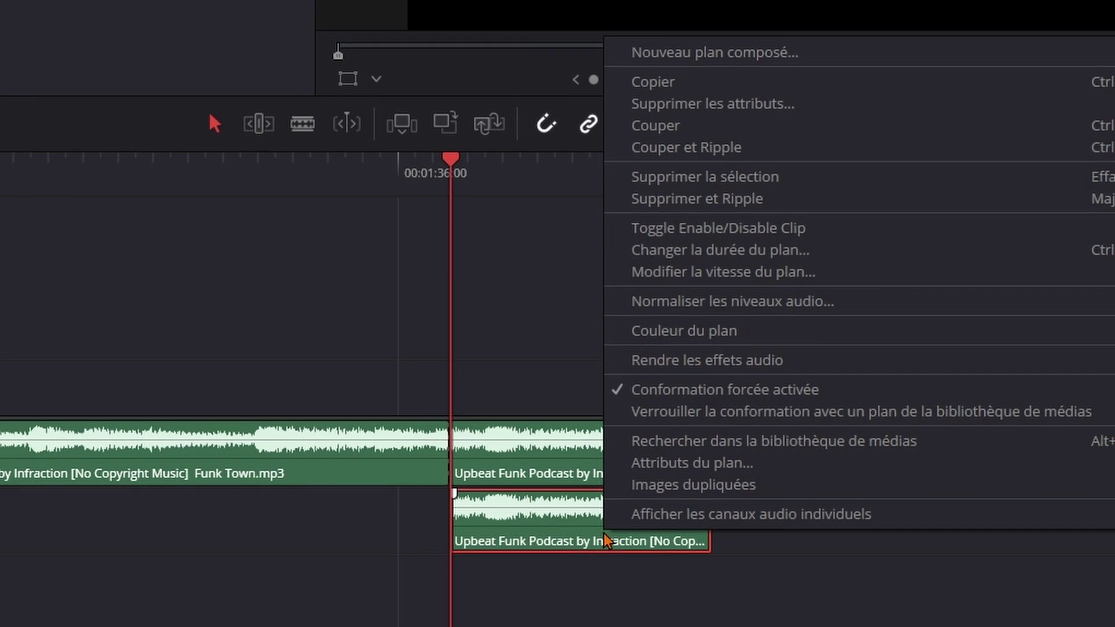
left_click(599, 78)
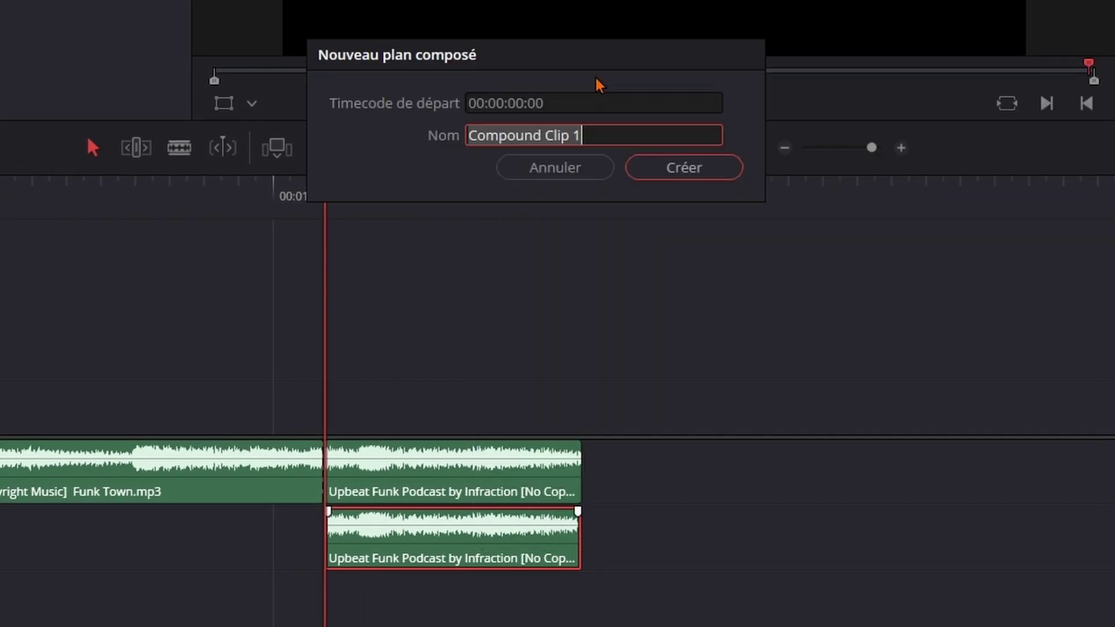
left_click(684, 169)
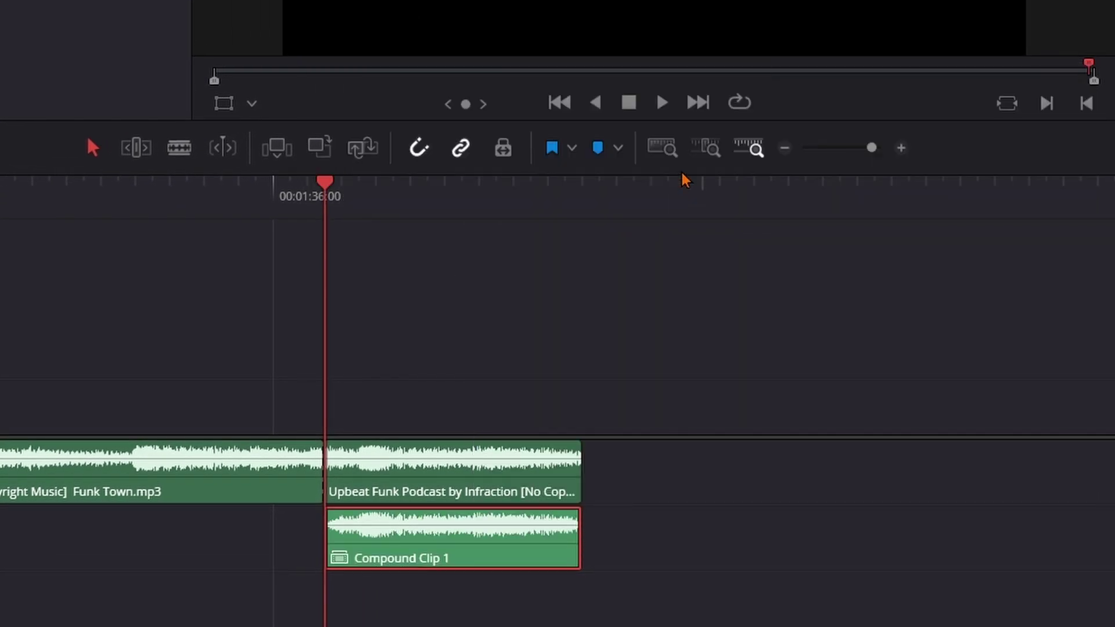
right_click(497, 558)
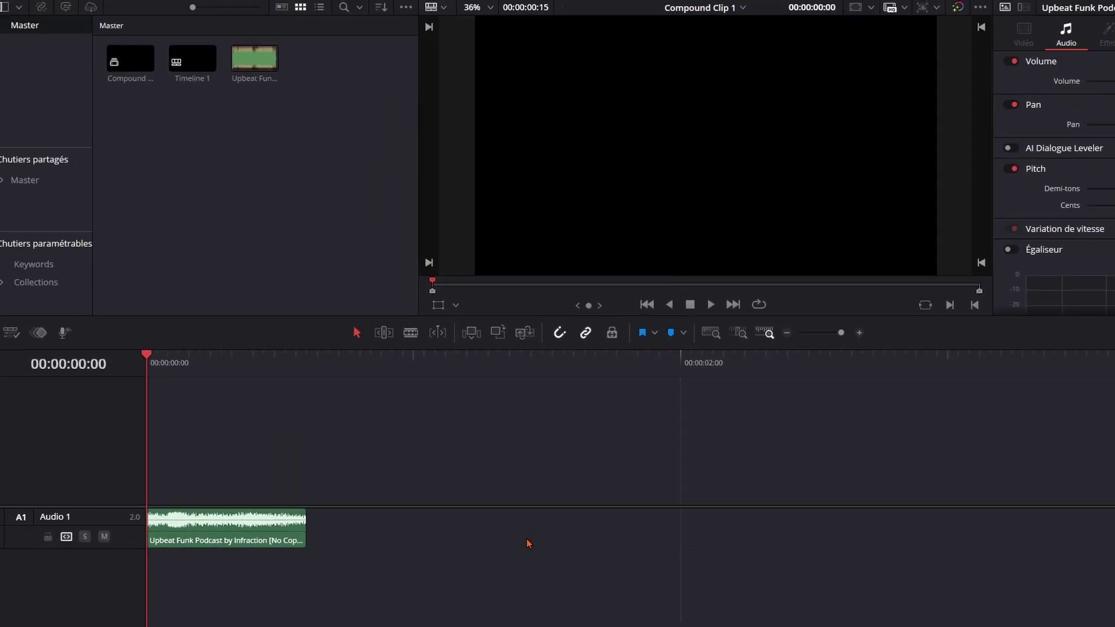
Step: Duplicate the Audio 1 piece onto a new track below and disable that copy
left_click(132, 74)
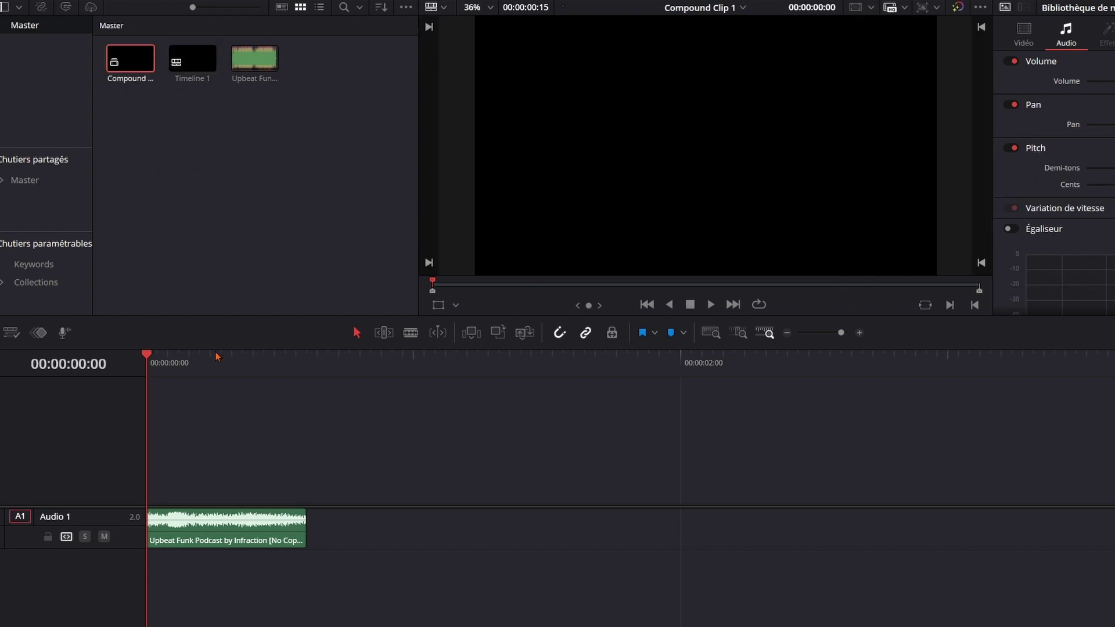
left_click(245, 538)
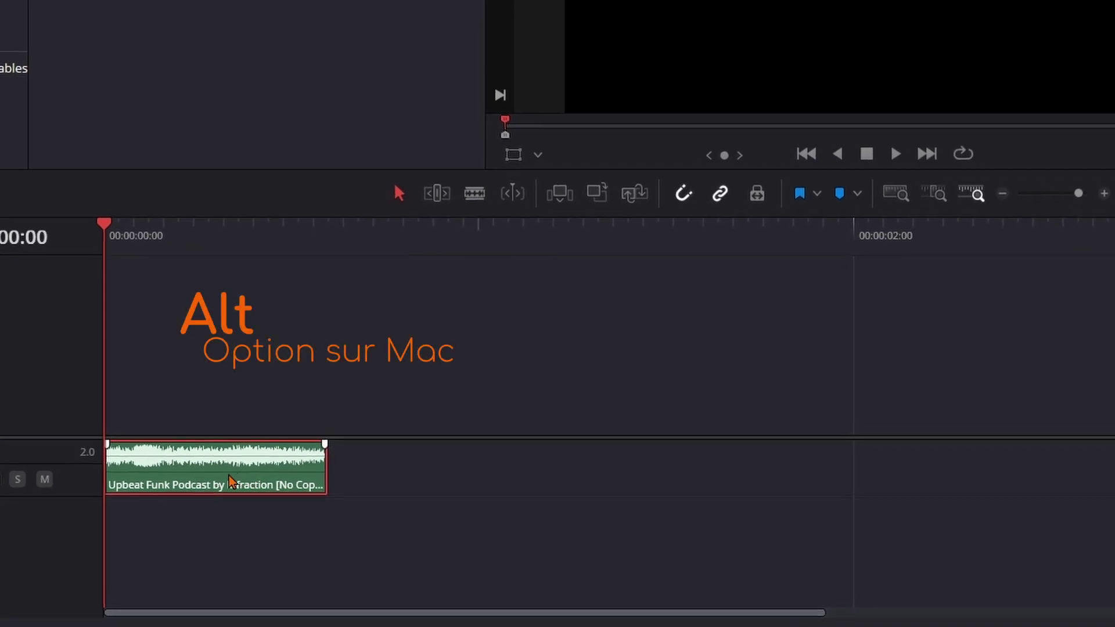
left_click_drag(232, 482, 233, 535)
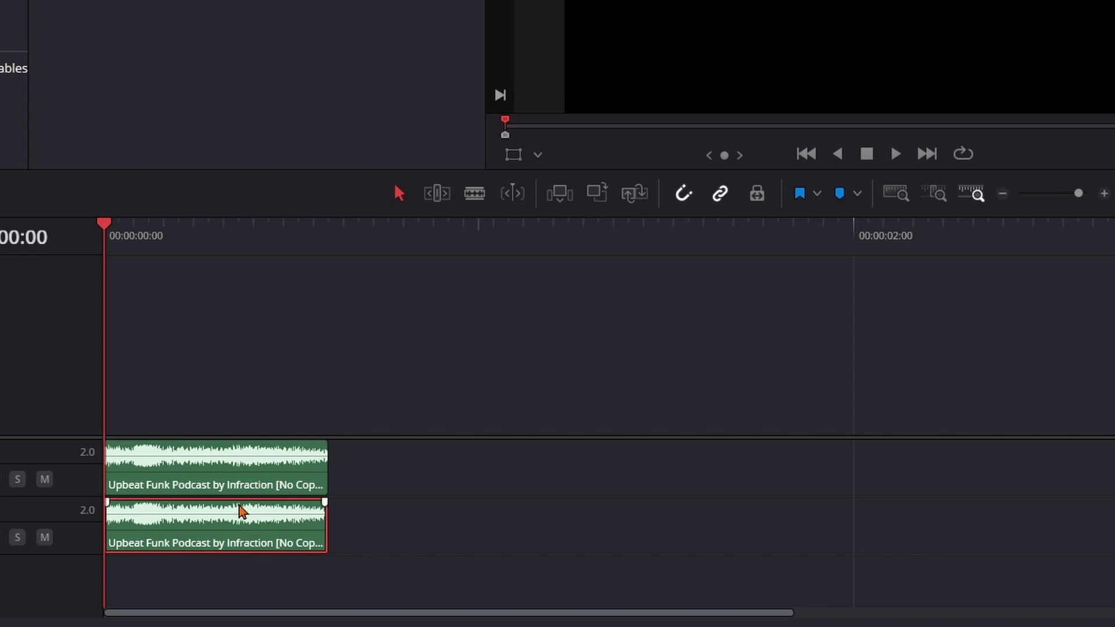
right_click(239, 542)
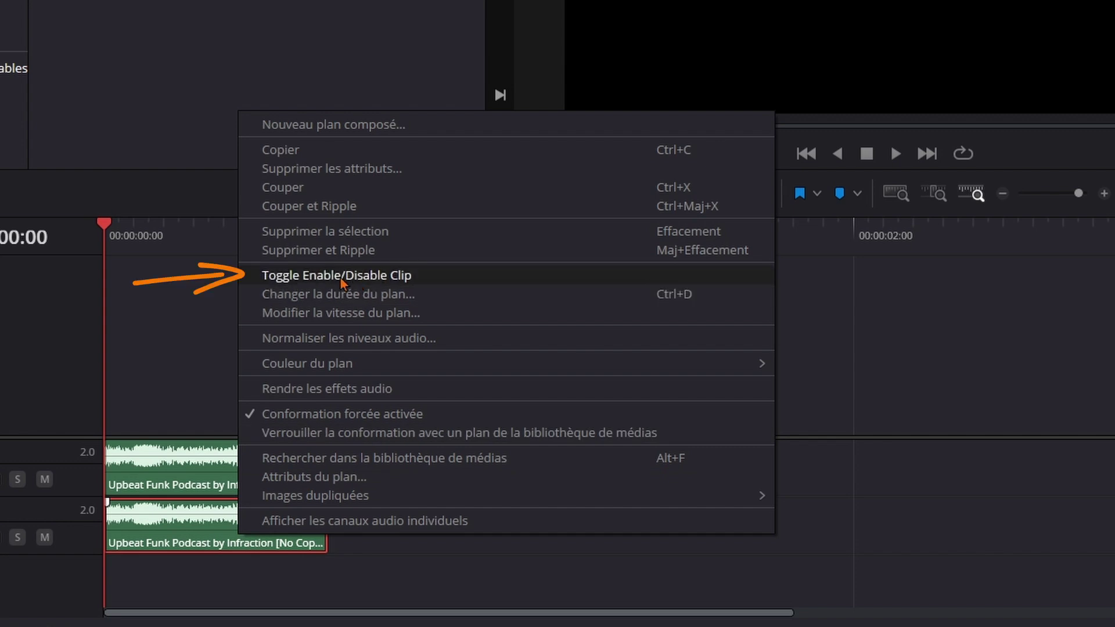
left_click(312, 275)
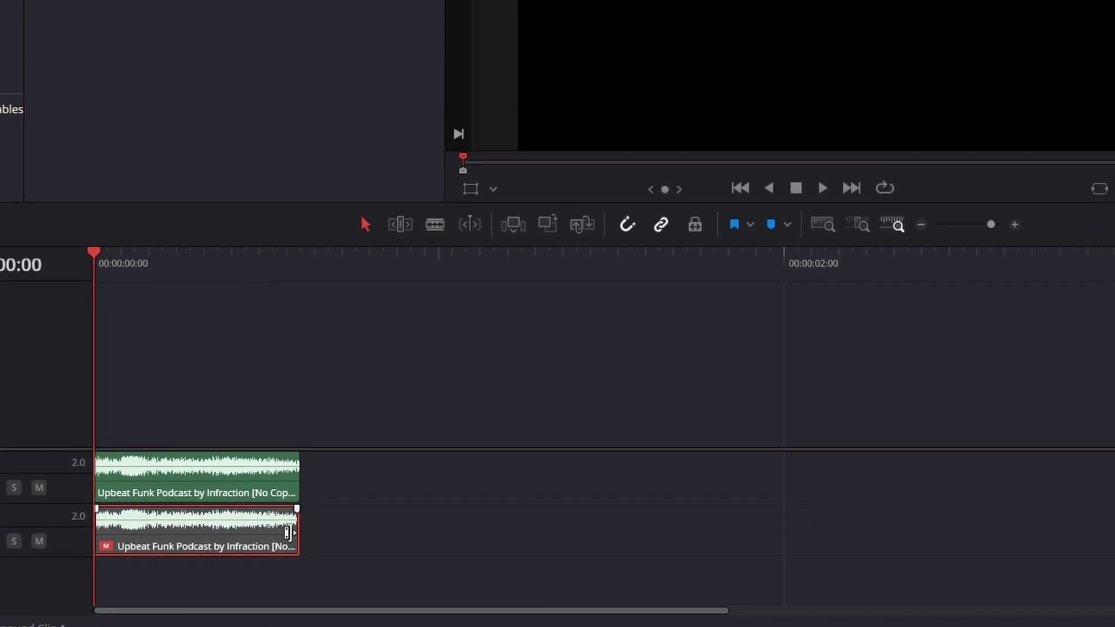
Step: Lengthen the disabled lower copy to nearly 14 seconds
left_click(807, 360)
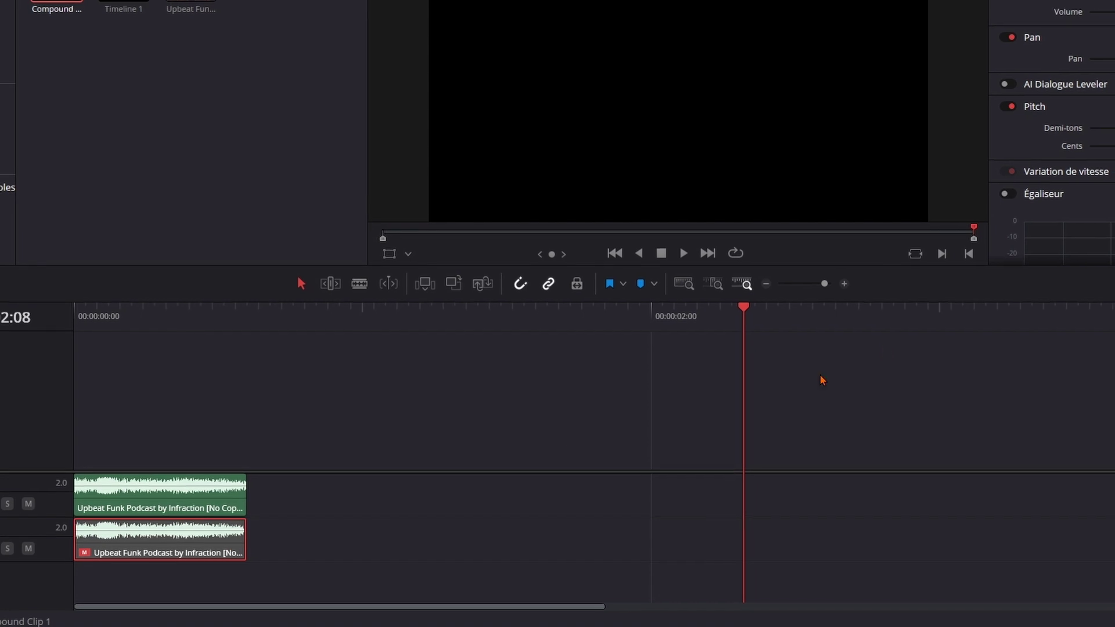
left_click(738, 295)
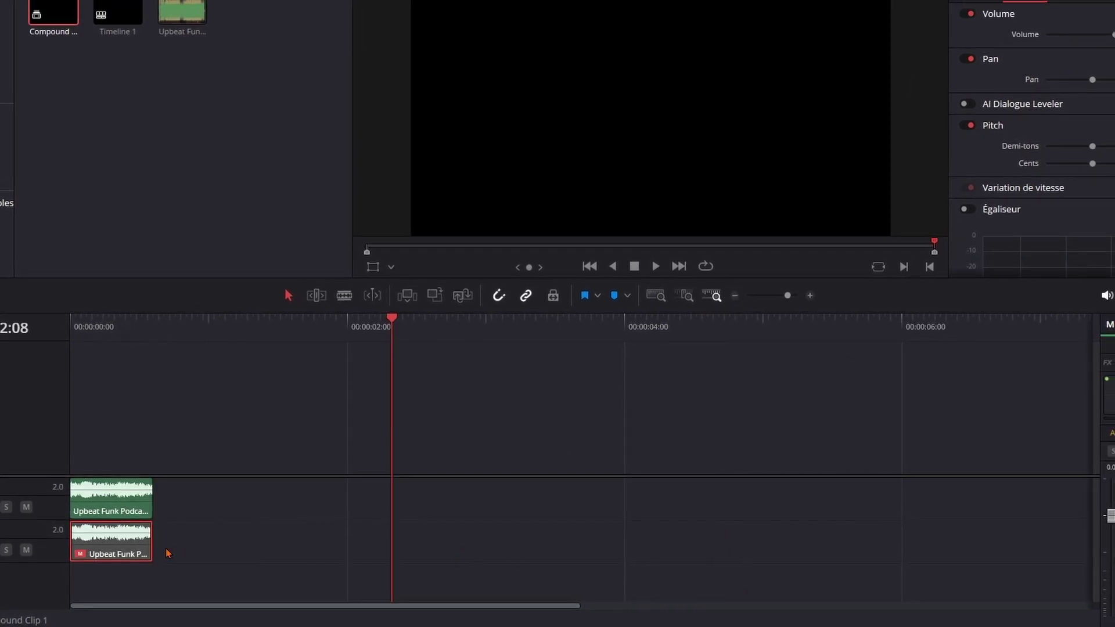
mouse_move(143, 548)
left_mouse_down()
mouse_move(1066, 554)
mouse_move(908, 540)
left_mouse_up()
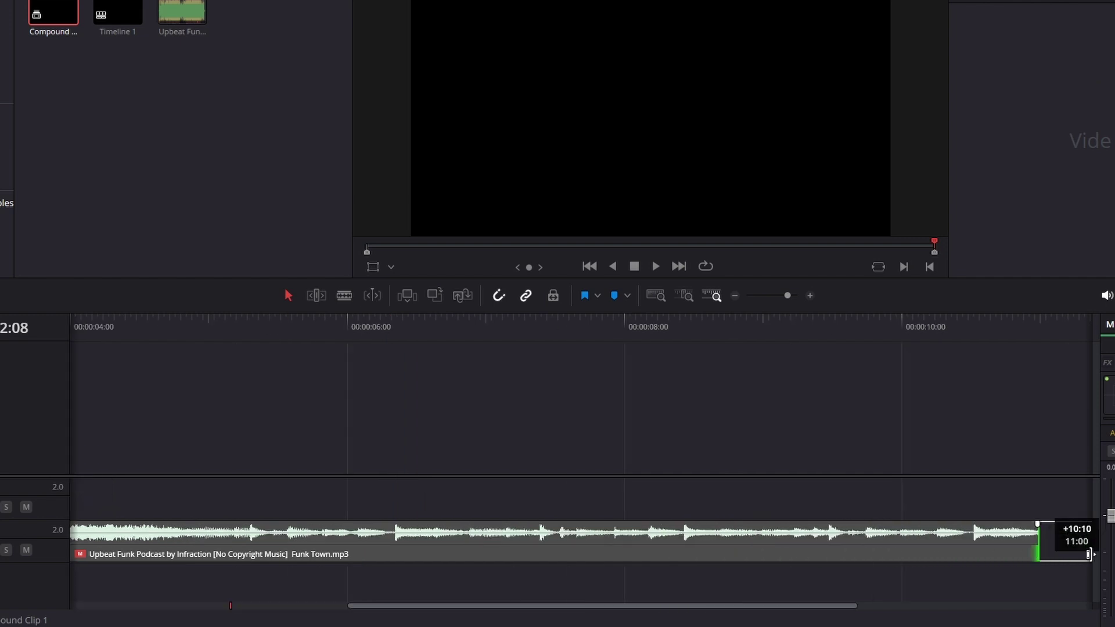
left_click(736, 296)
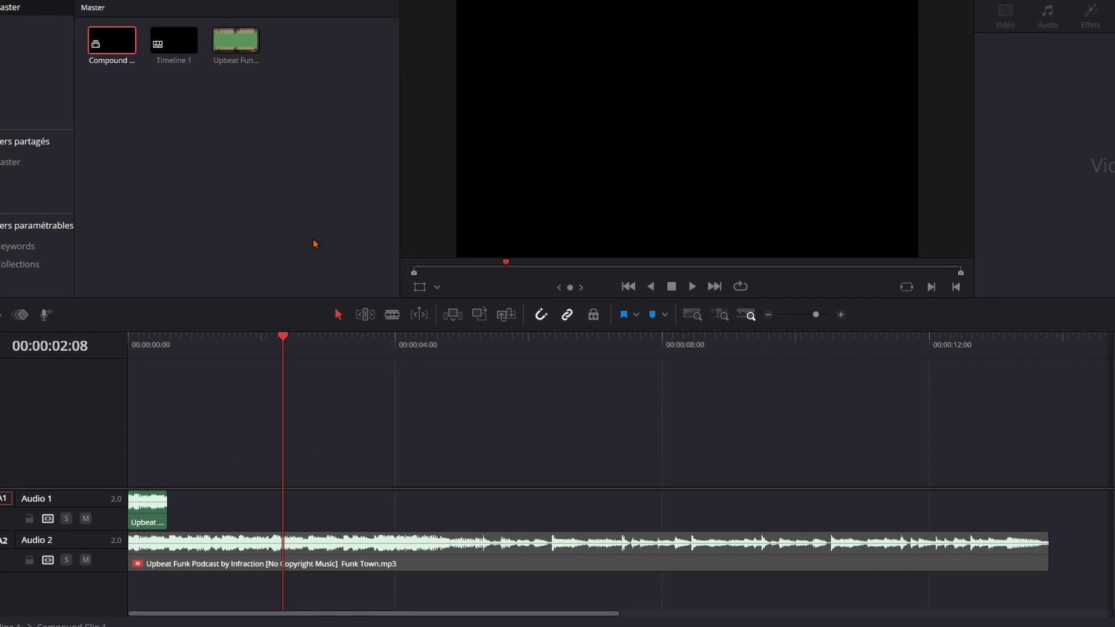
Step: Return to Timeline 1 and lengthen Compound Clip 1 on Audio 2
left_click(178, 45)
double_click(178, 45)
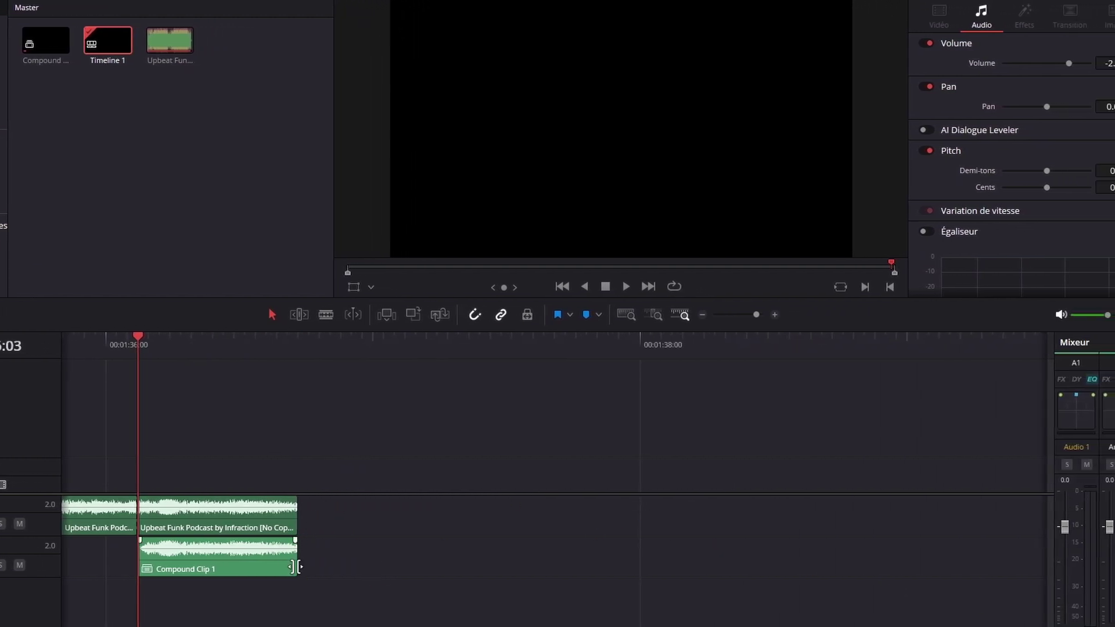
left_click_drag(291, 568, 670, 573)
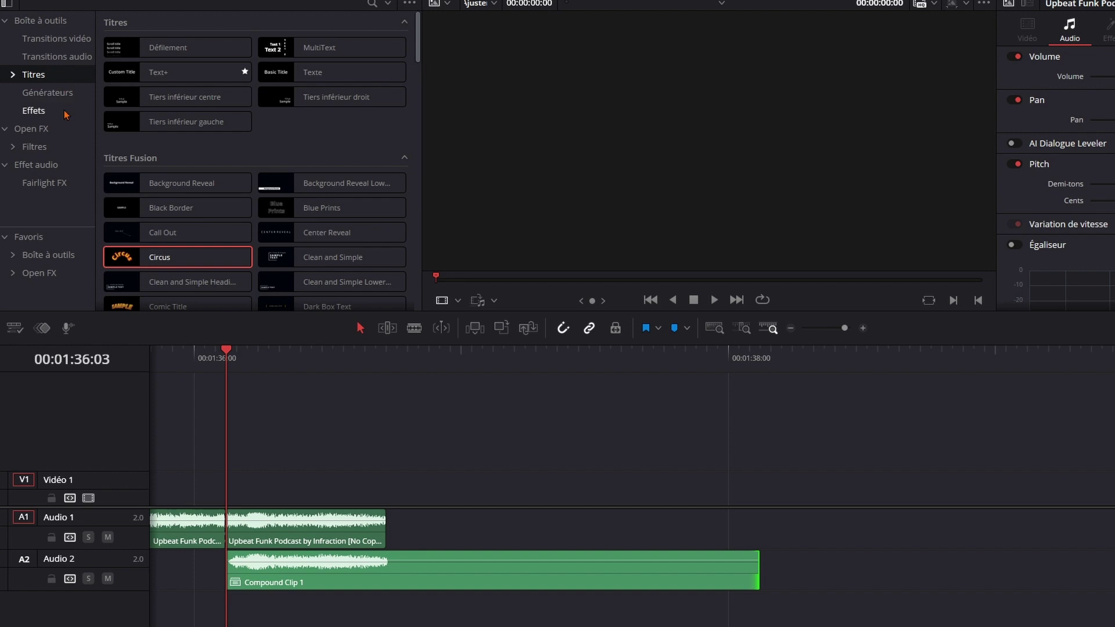
Step: Apply the Fairlight FX Reverb effect to Compound Clip 1 on Audio 2
left_click(44, 164)
scroll(360, 143, "down", 3)
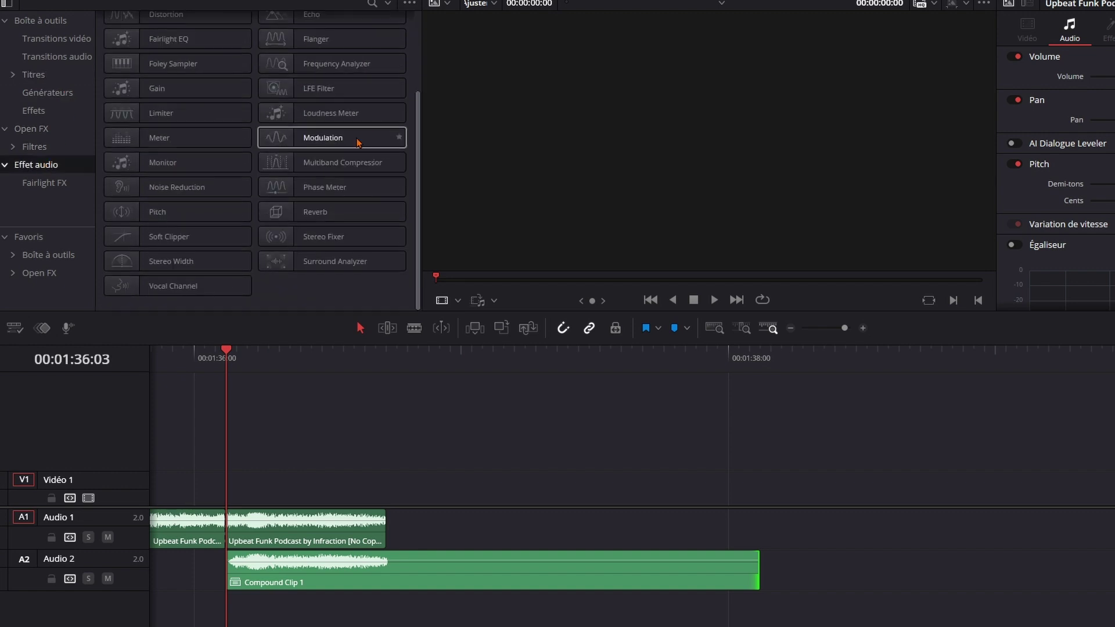
left_click_drag(323, 214, 472, 480)
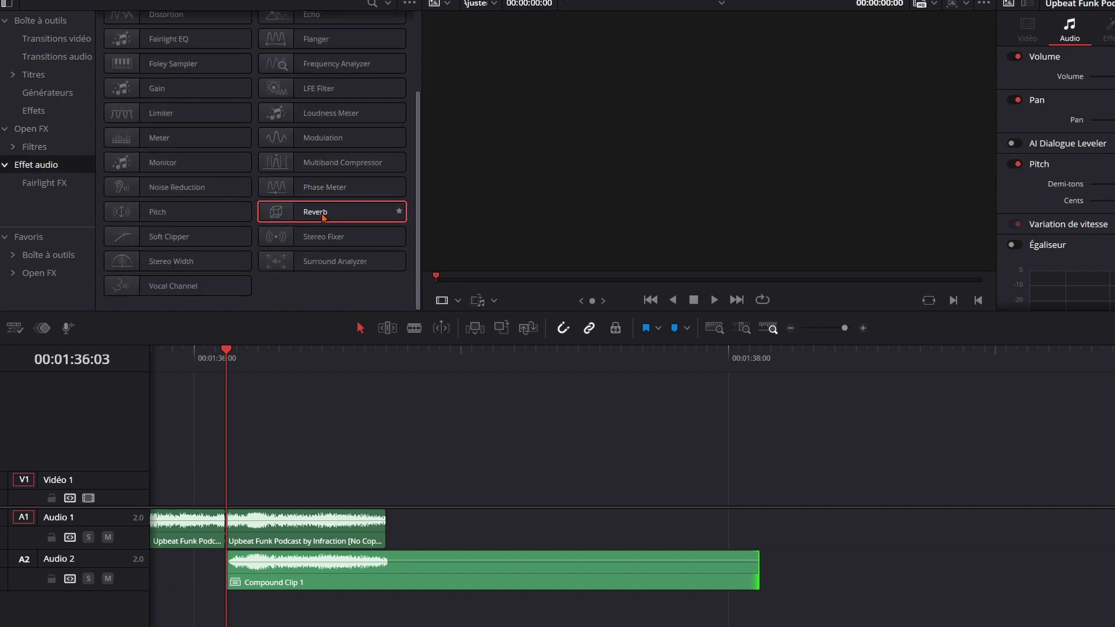
left_click_drag(473, 521, 413, 579)
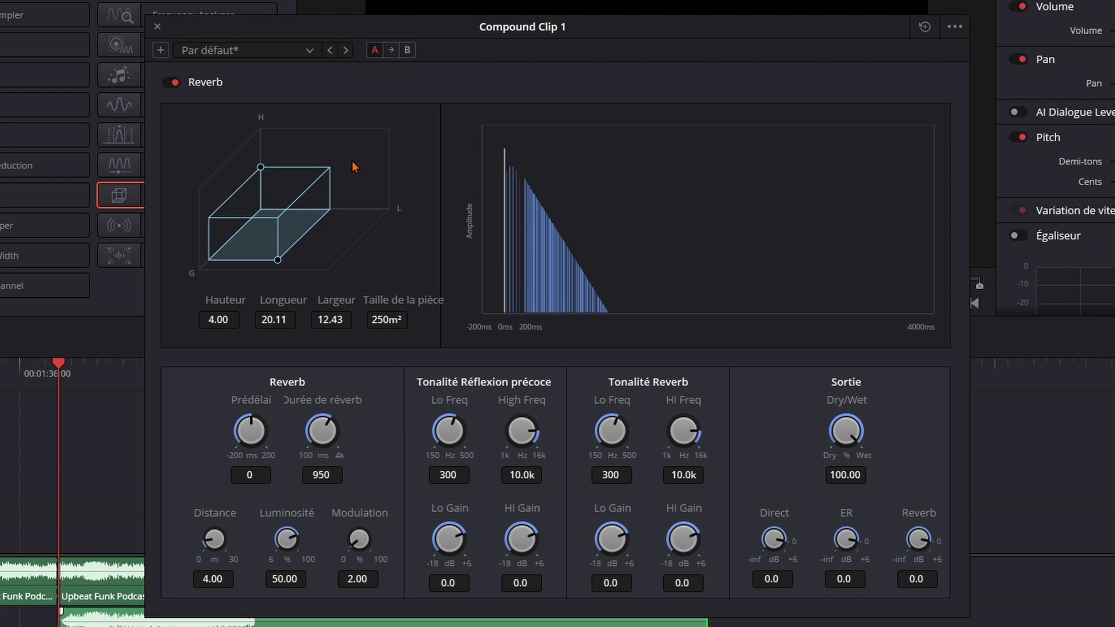
Step: Set the reverb room to 62m² and the reverb duration to 4000 ms
left_click_drag(352, 161, 323, 202)
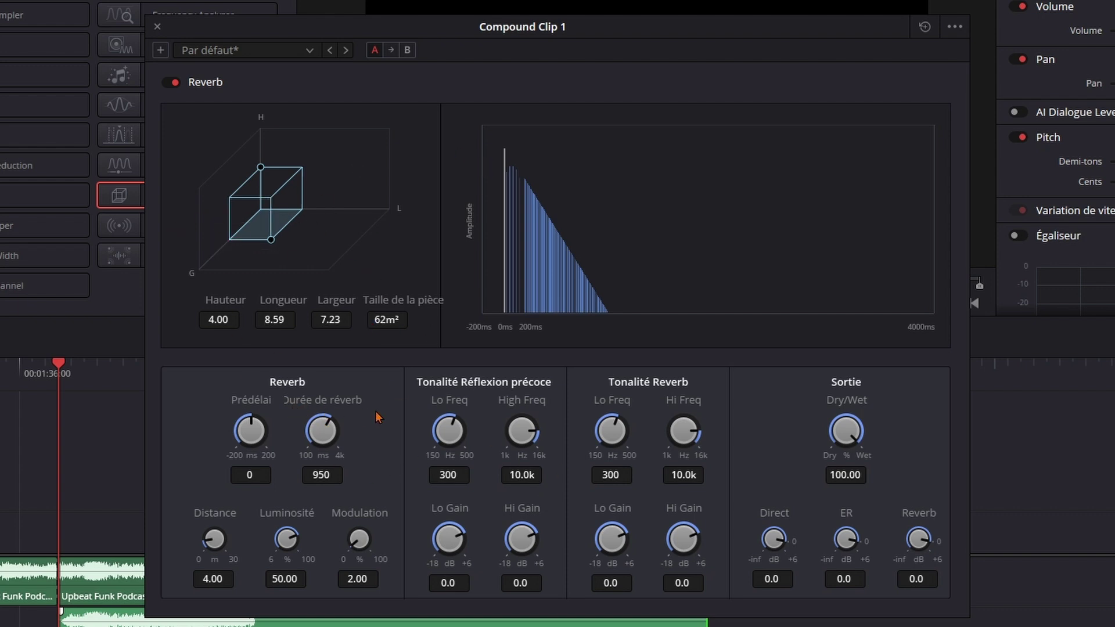
left_click_drag(324, 439, 478, 456)
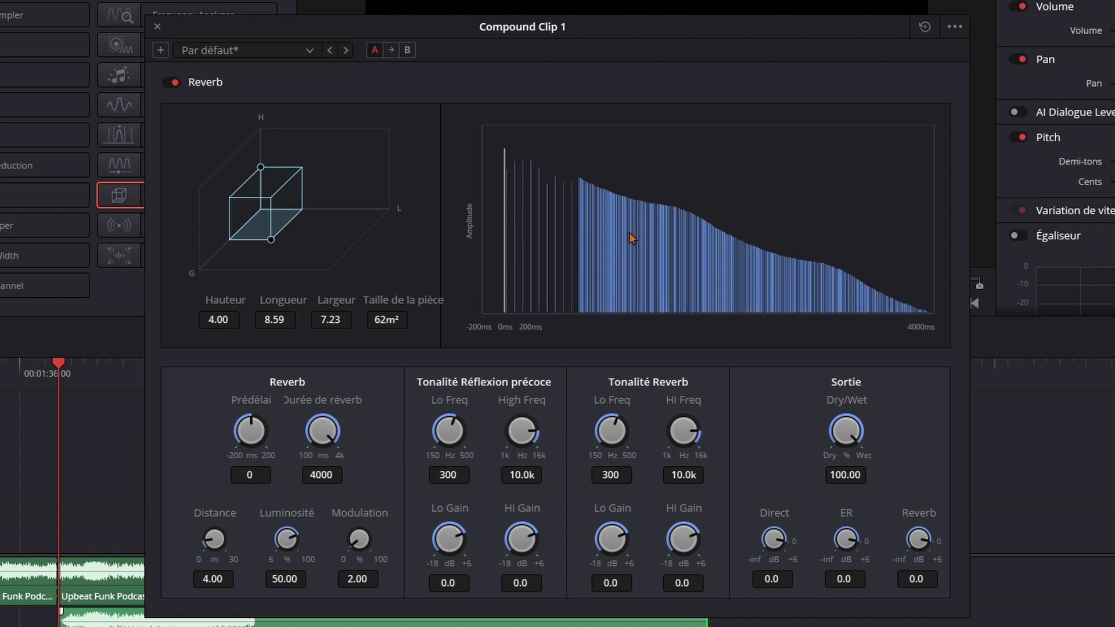
left_click(157, 26)
Step: Play a moment, then lower Compound Clip 1's volume to -10.7
left_click(156, 364)
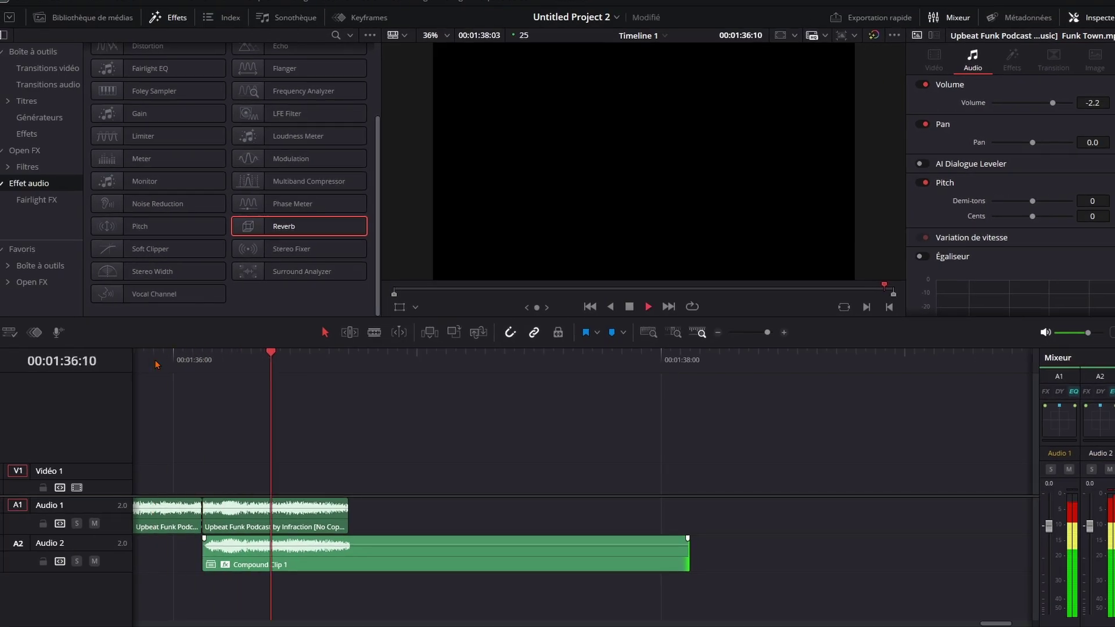
key("space")
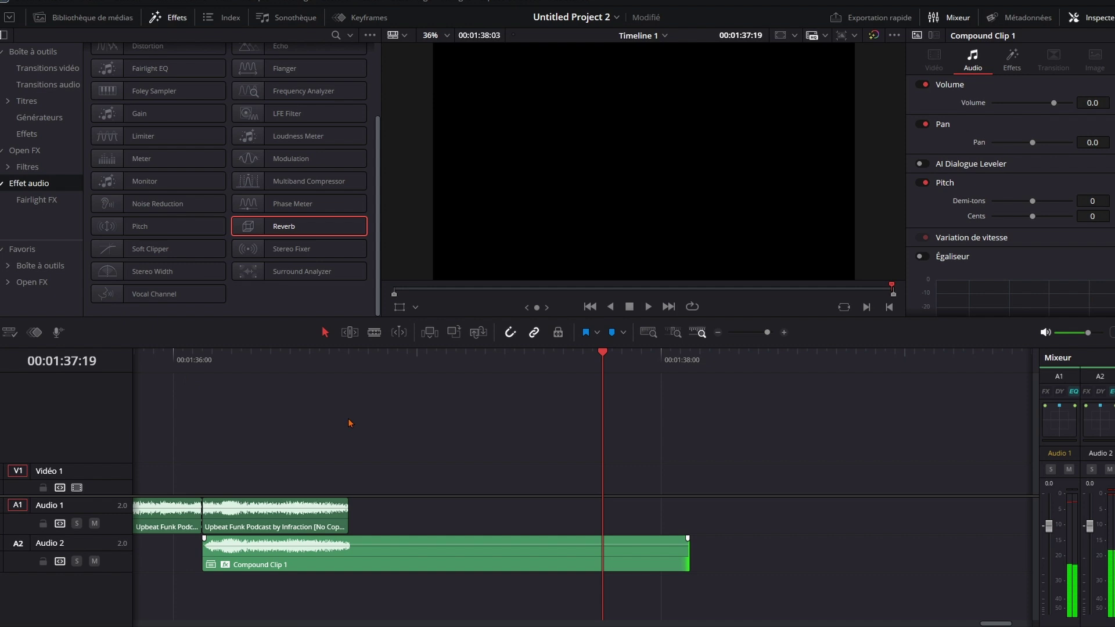
left_click(464, 555)
left_click_drag(1053, 103, 1032, 121)
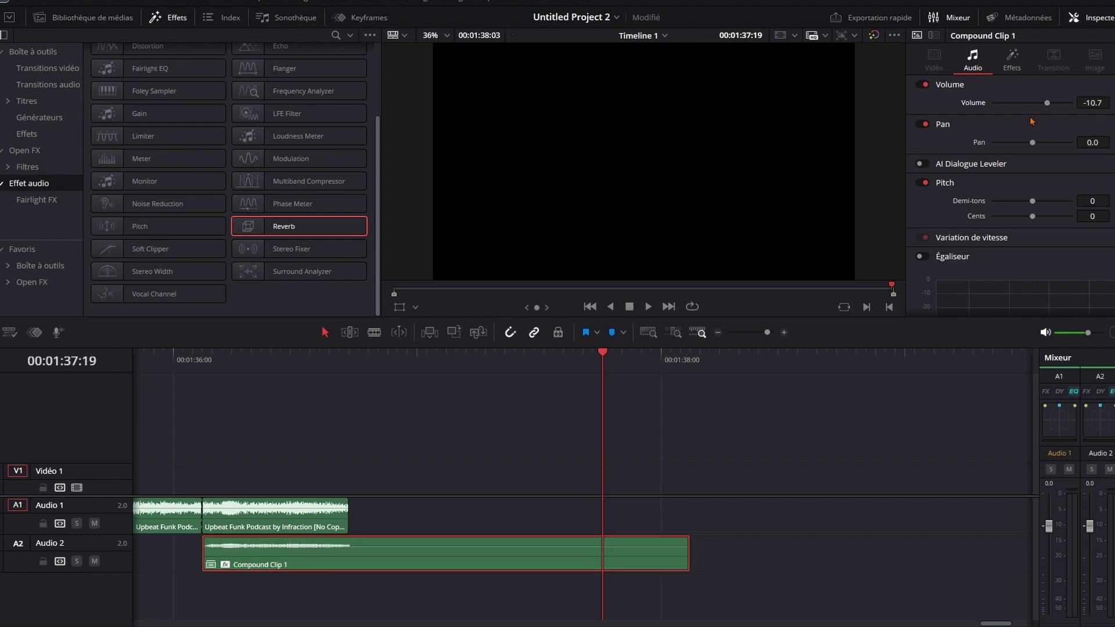
Step: Zoom out and play back the cut between the two tracks
left_click(719, 335)
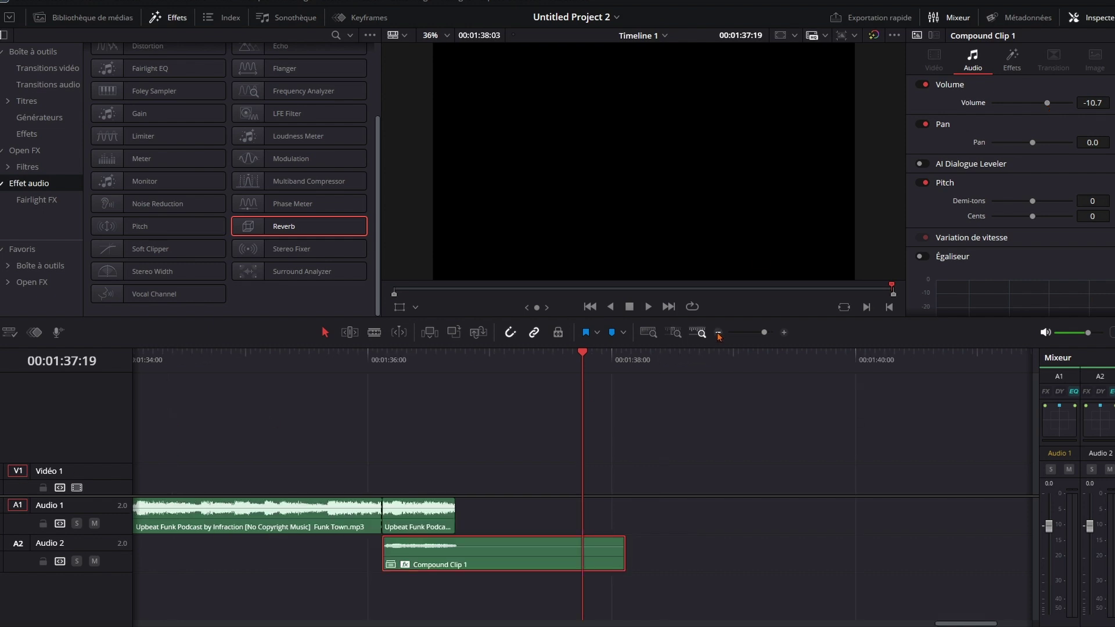
left_click(718, 334)
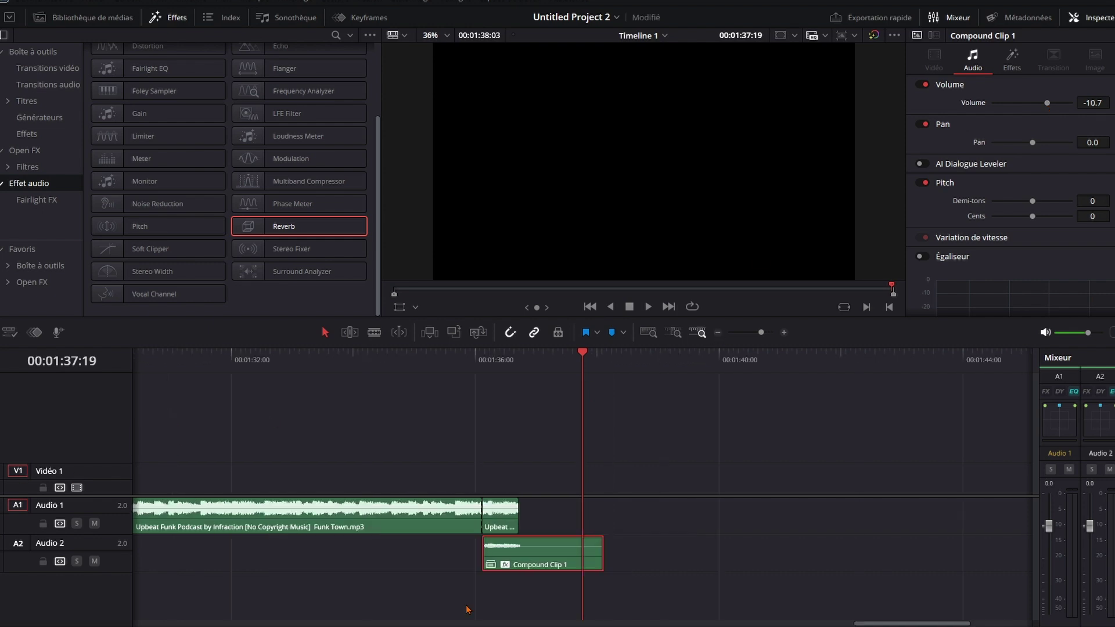
left_click(393, 363)
key("space")
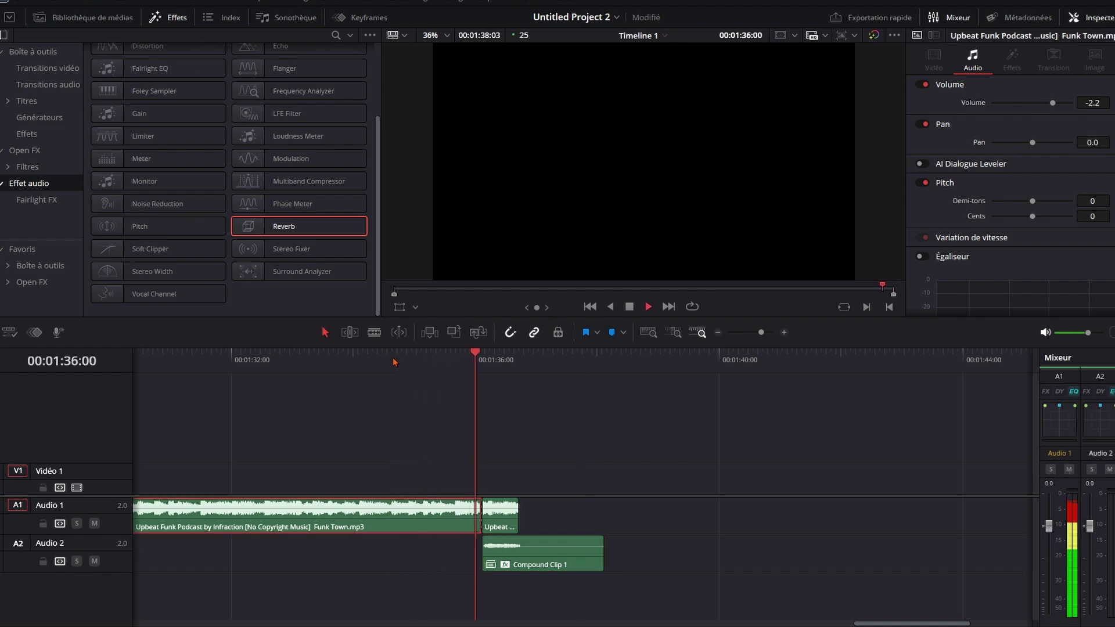
key("space")
Step: Jump to Compound Clip 1's start, set its volume to -7.7, and play the mix
key("ctrl+equal")
key("Up")
left_click_drag(1046, 105, 1049, 108)
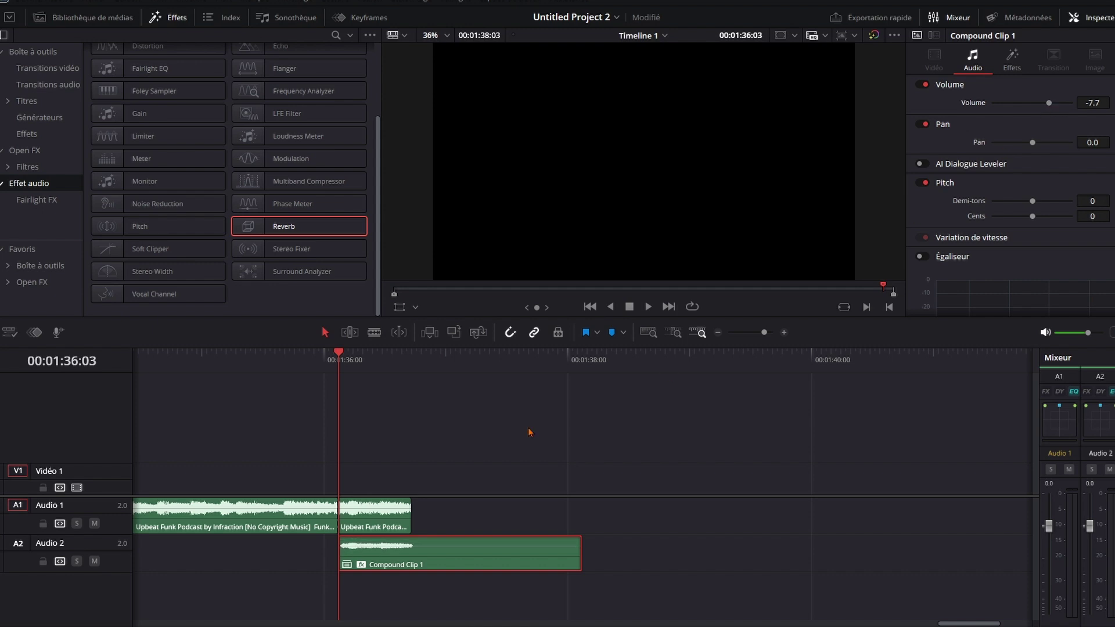
scroll(580, 465, "down", 5)
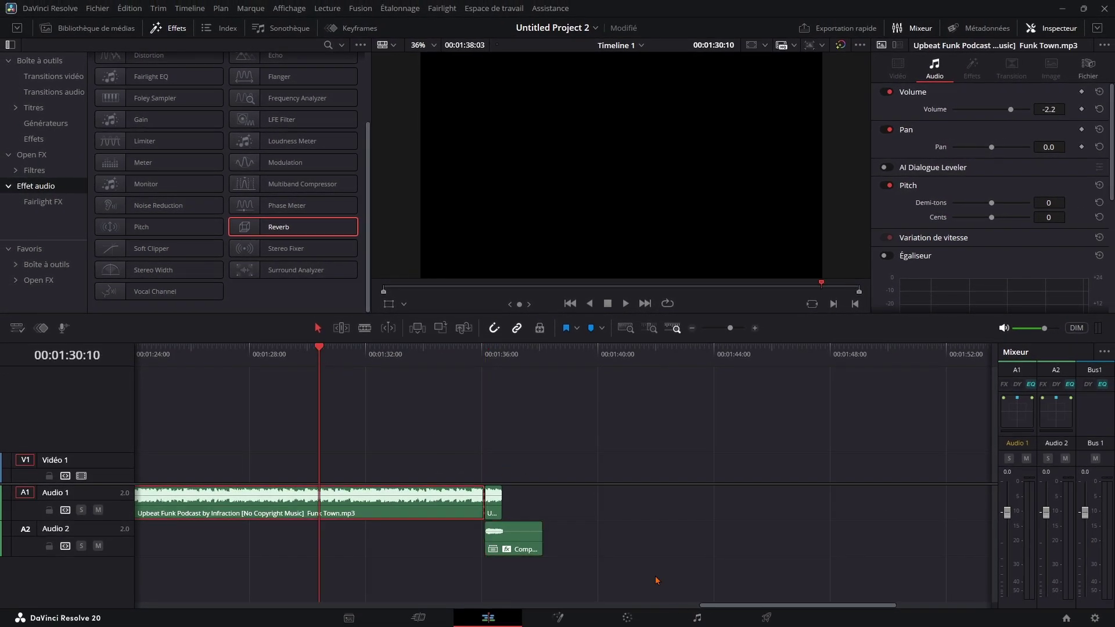
key("space")
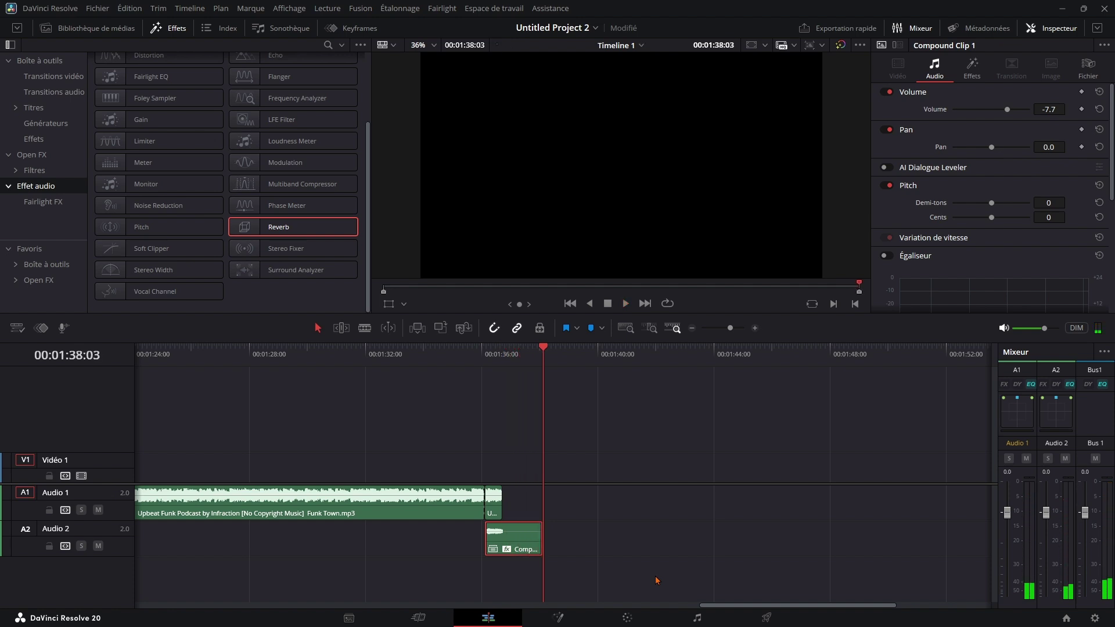
Step: Try Compound Clip 1 at -13.7 volume, listen, then settle on -9.7 and replay
scroll(643, 432, "up", 2)
scroll(643, 432, "up", 2)
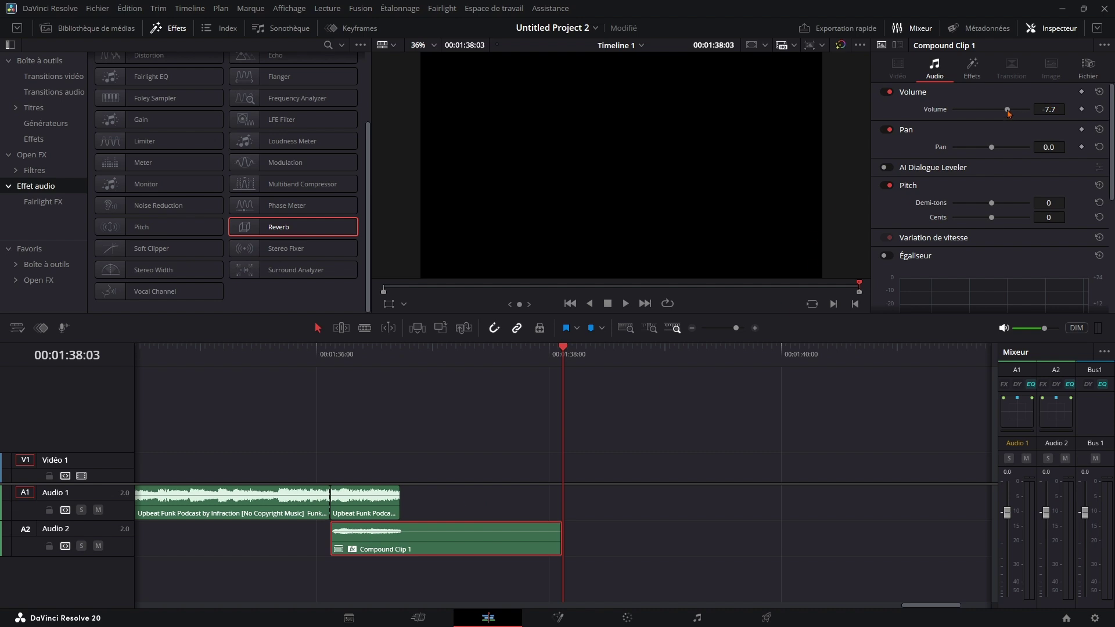
left_click_drag(1009, 113, 1006, 114)
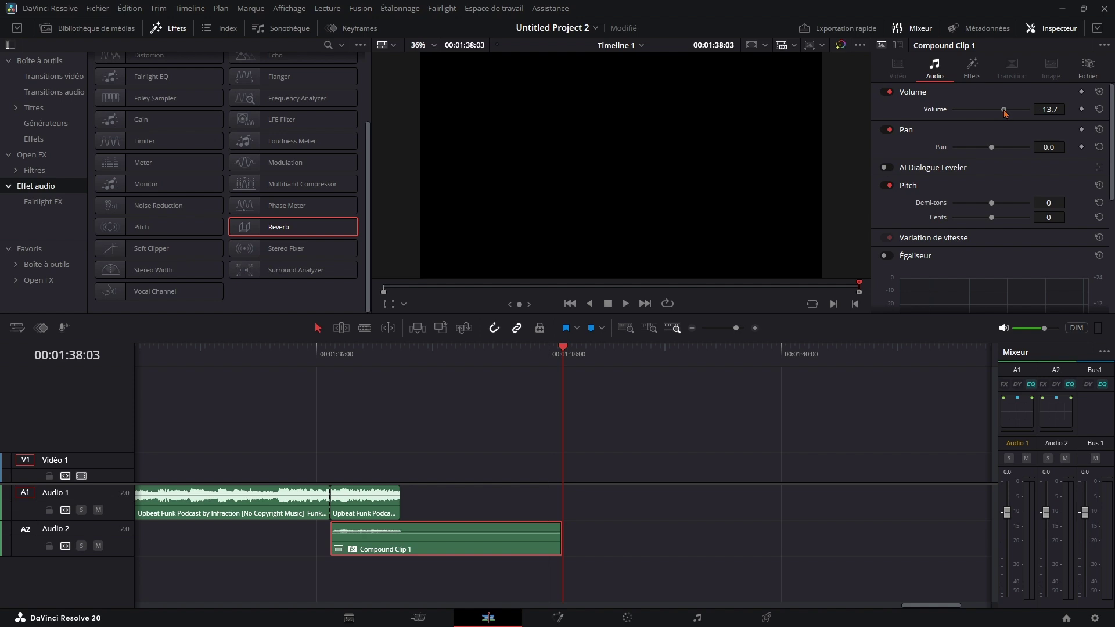
left_click(186, 357)
key("space")
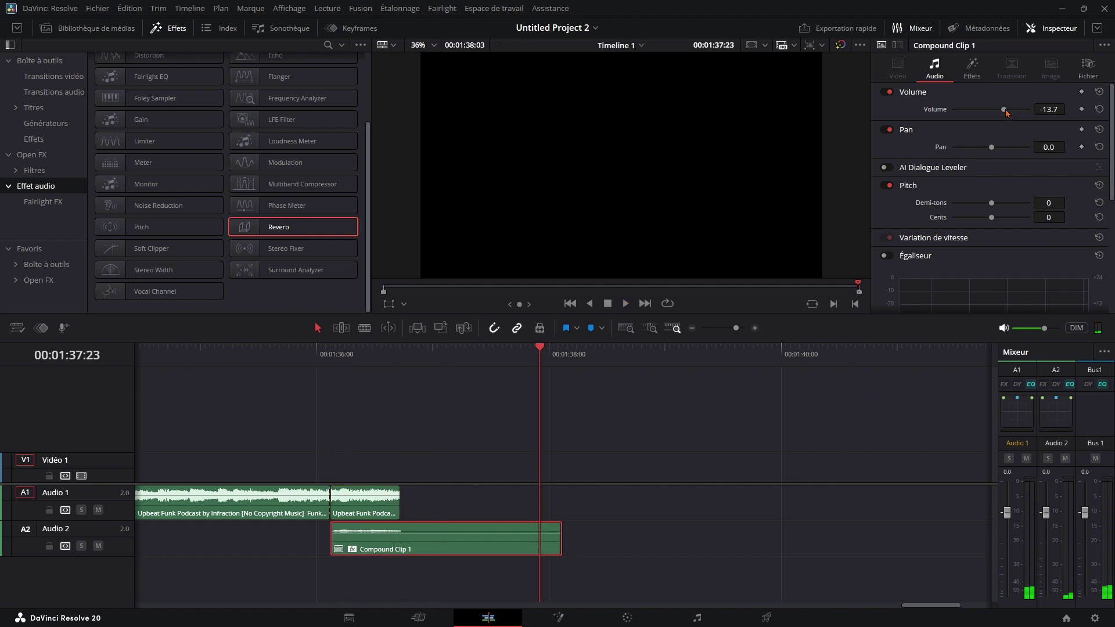
left_click_drag(1005, 113, 1007, 114)
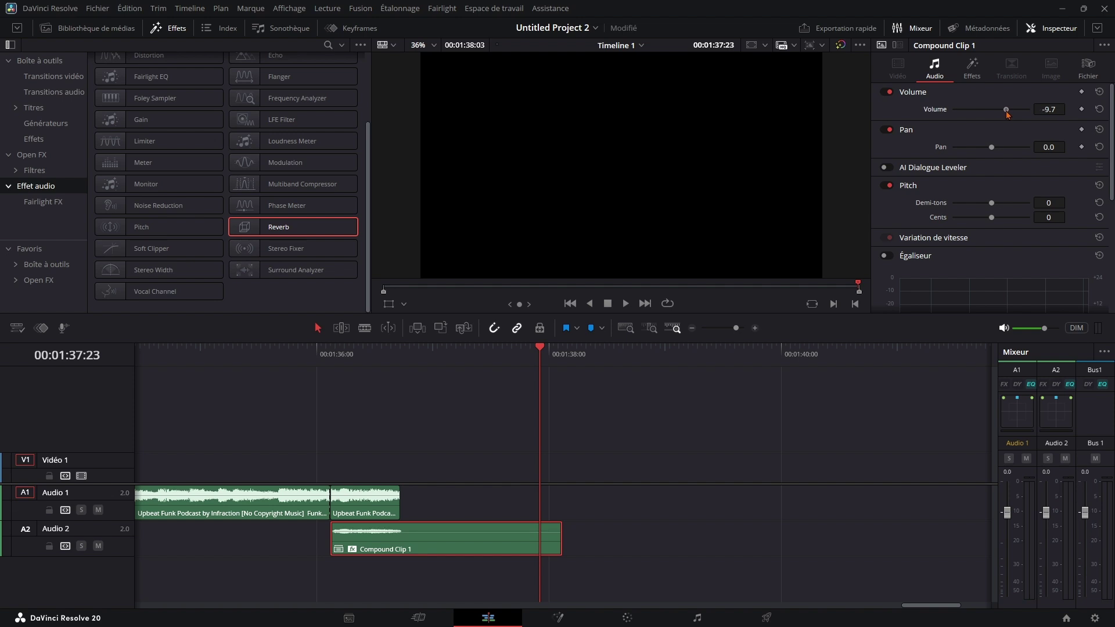
key("/")
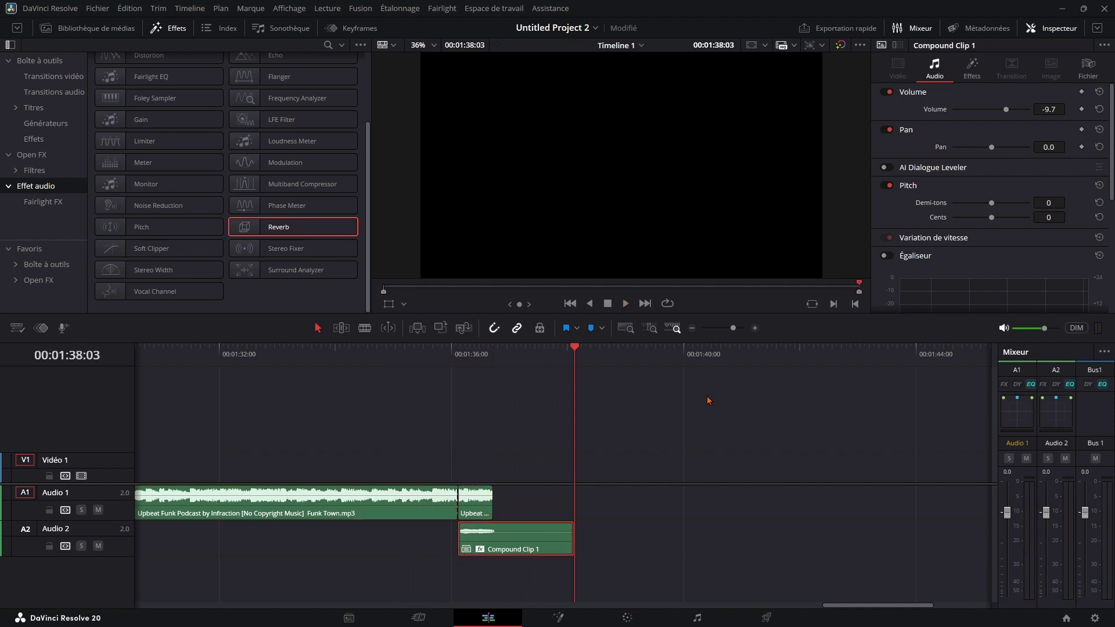
Step: Play from Compound Clip 1 and extend its end to about 01:39:24
key("ctrl+equal")
left_click(367, 351)
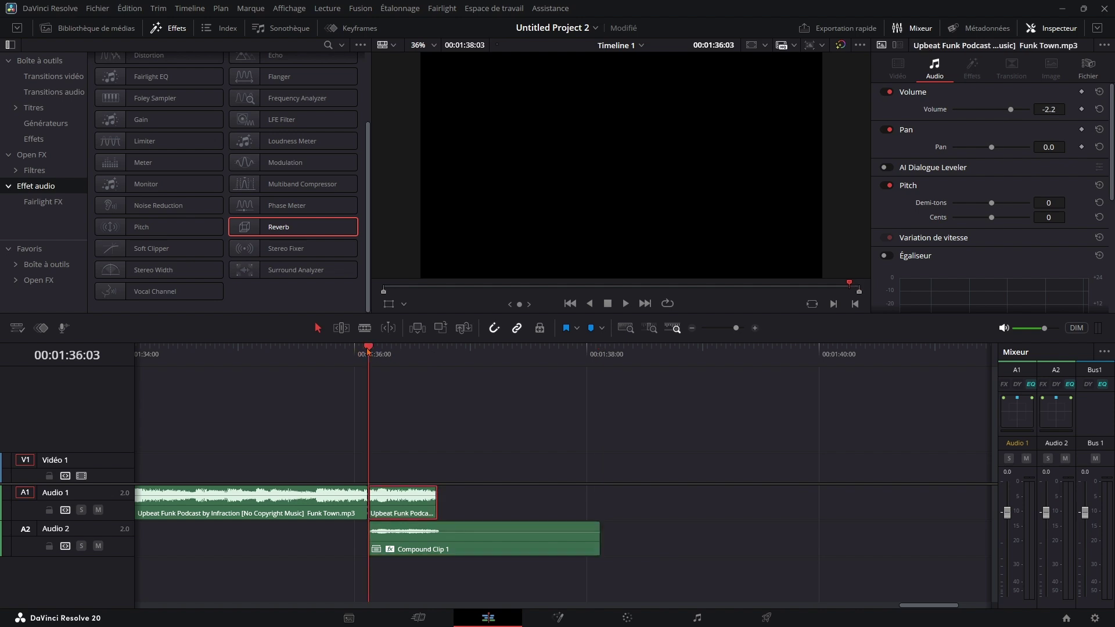
key("space")
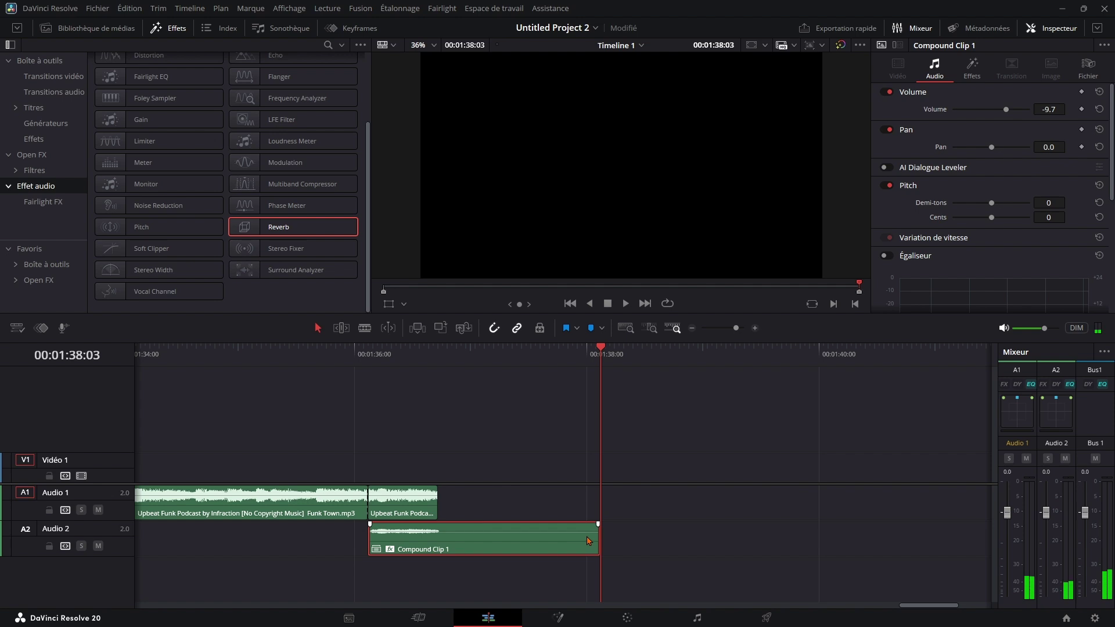
left_click_drag(597, 540, 813, 540)
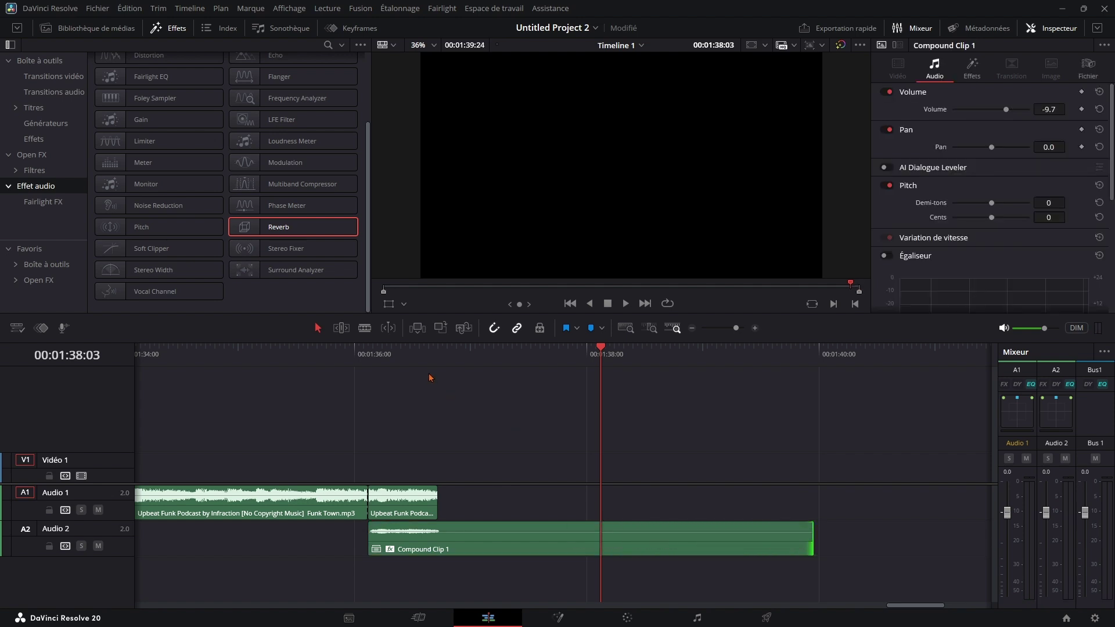
Step: Listen to the longer tail from before the cut, then save the project
left_click(326, 356)
key("space")
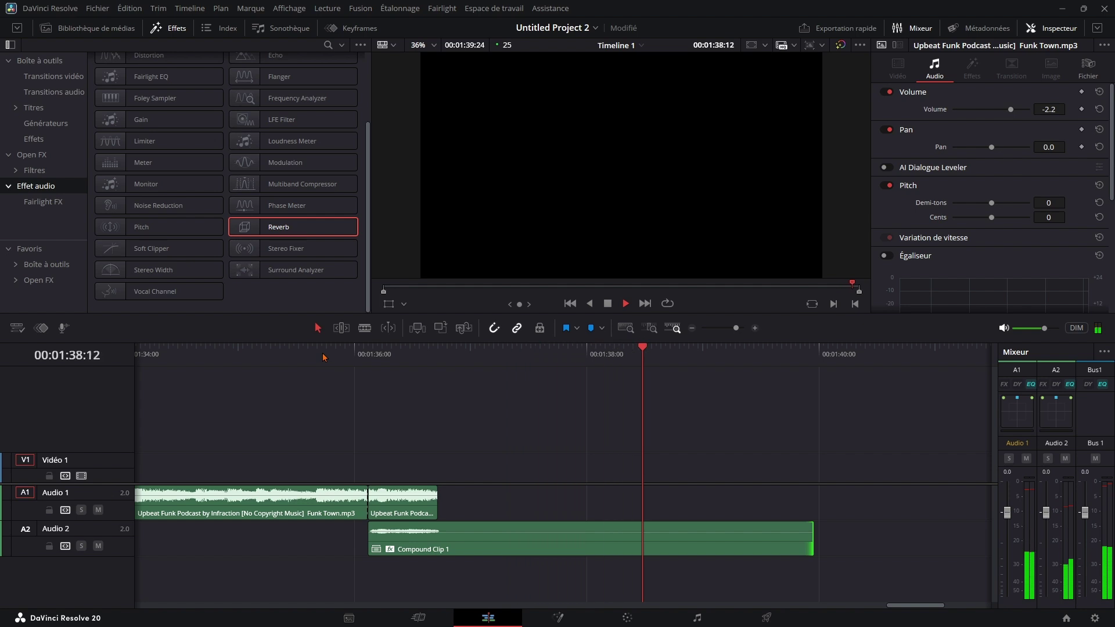
left_click(792, 504)
key("ctrl+s")
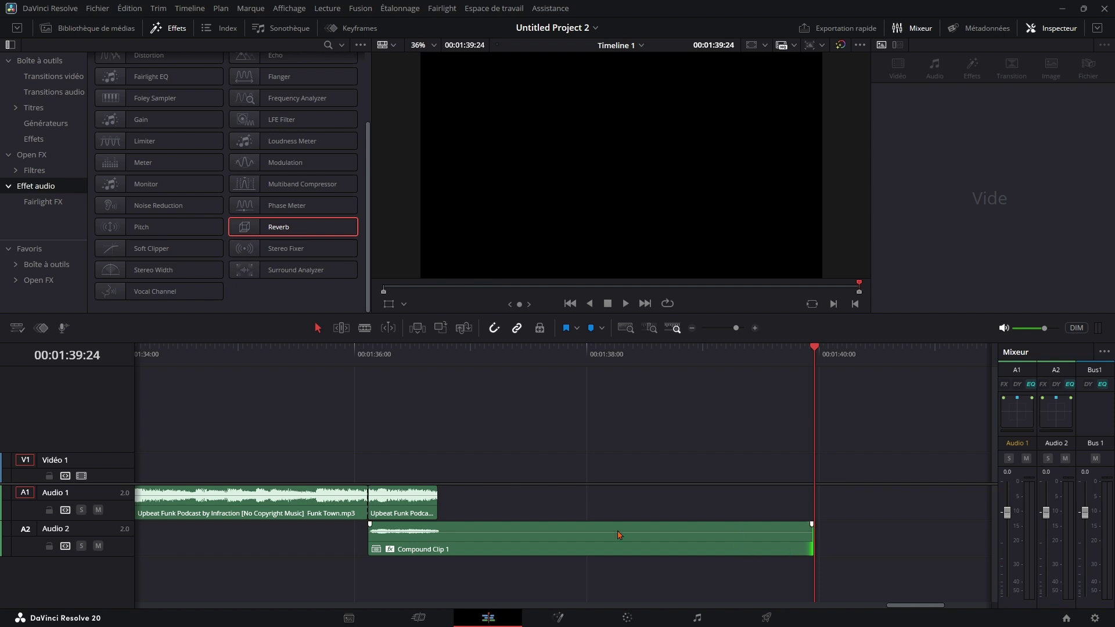
Step: Pull Compound Clip 1's end back by 02:18 and play the passage to check it
left_click_drag(805, 547, 489, 548)
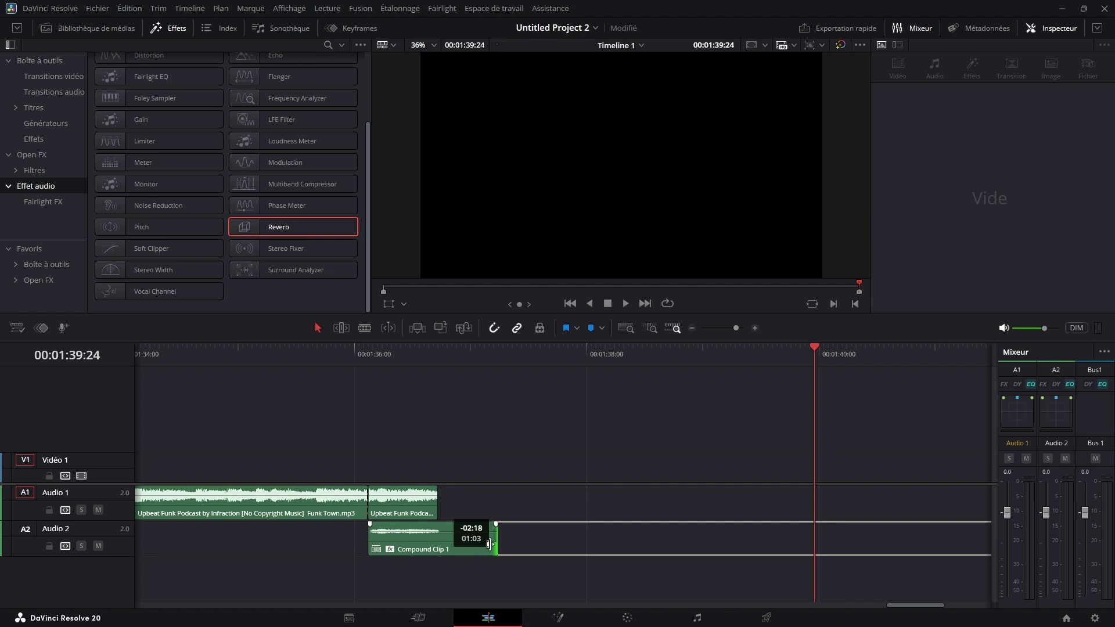
left_click(201, 355)
key("space")
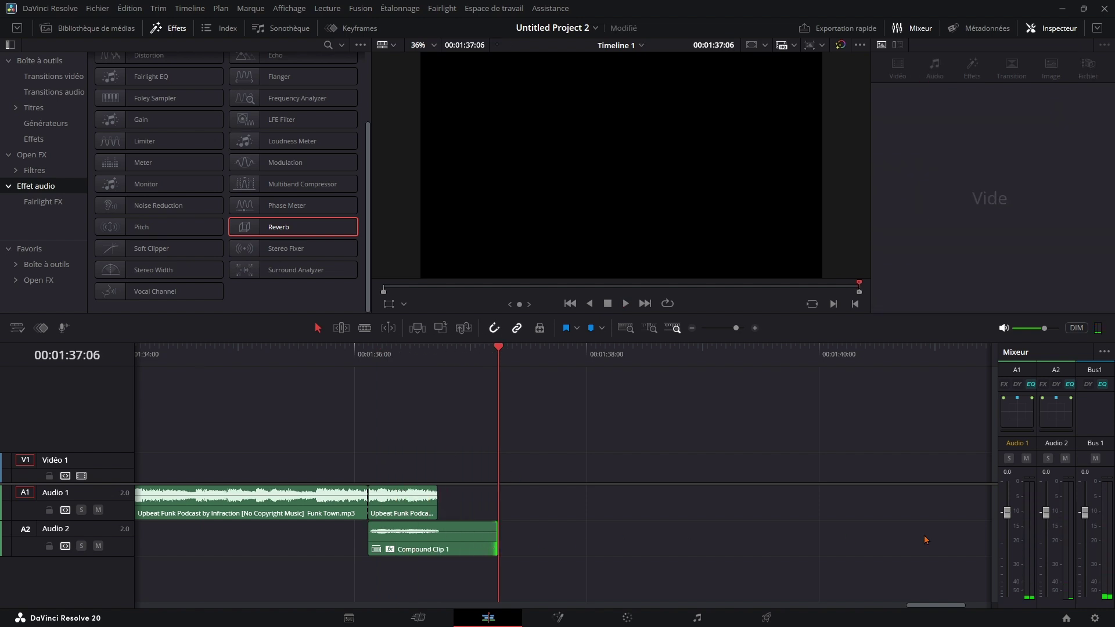
left_click(544, 547)
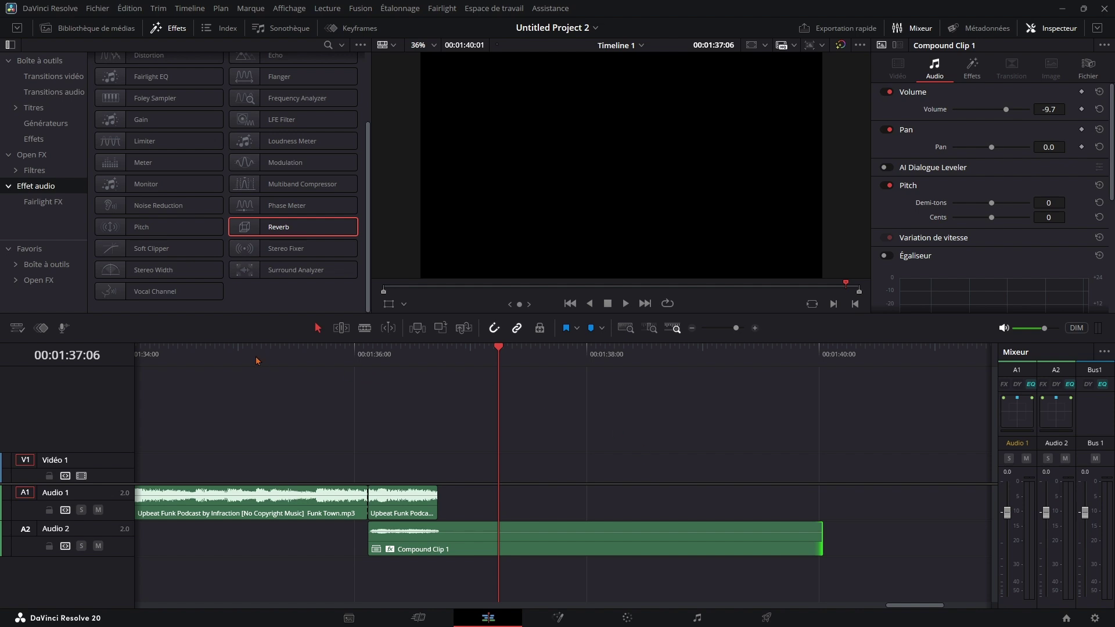
left_click(298, 353)
key("space")
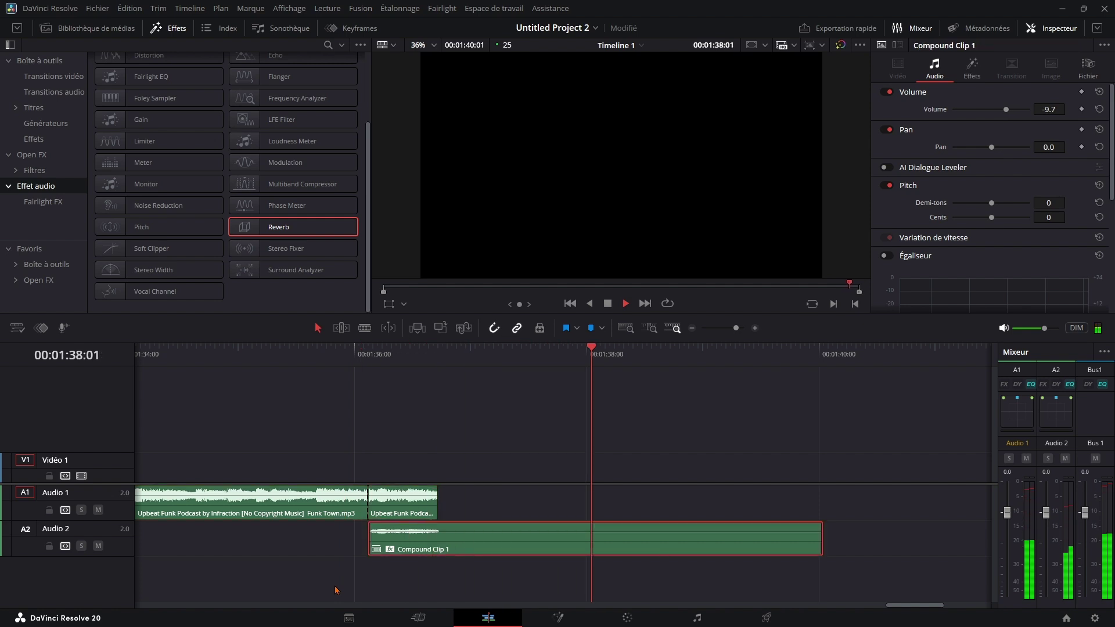
key("space")
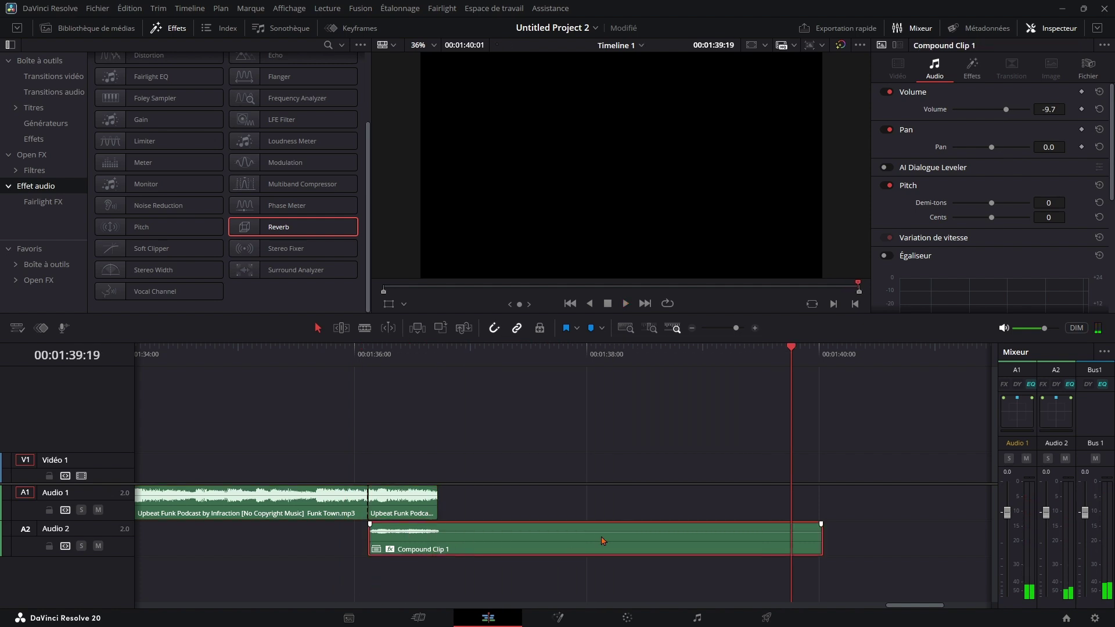
Step: Trim the clip's end slightly more to about 01:39:09 and replay the ending
left_click_drag(817, 541, 737, 541)
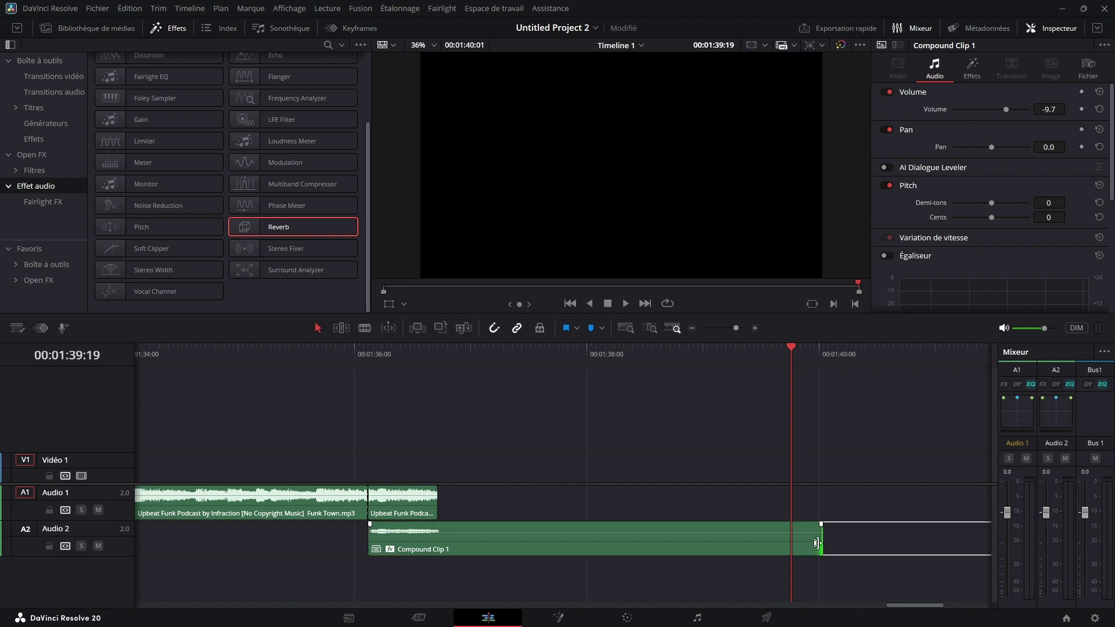
left_click(714, 384)
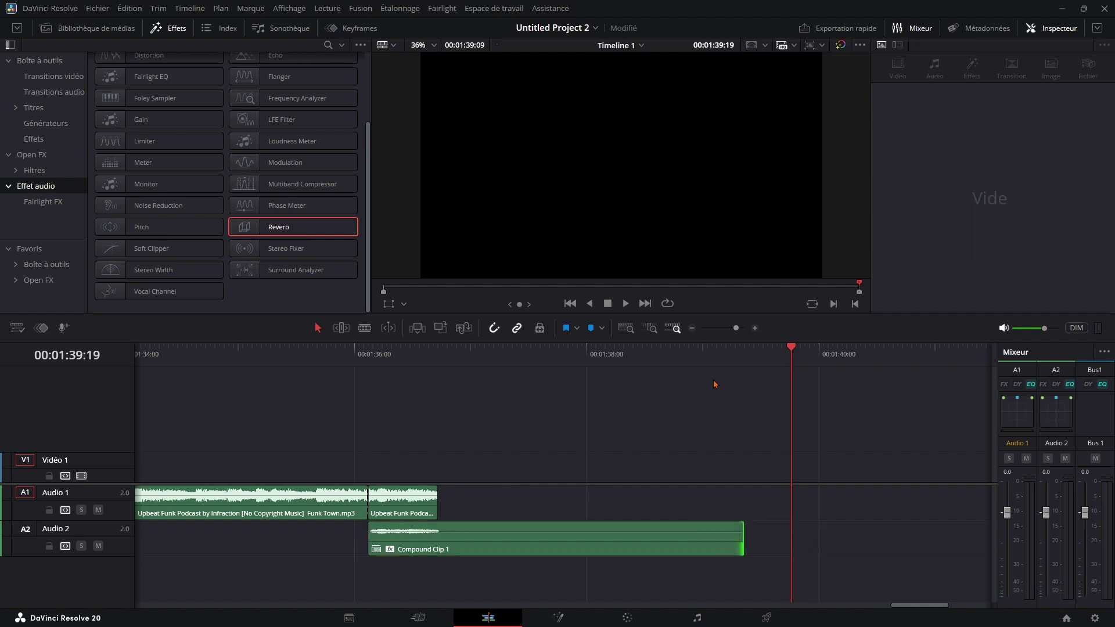
left_click(318, 361)
key("space")
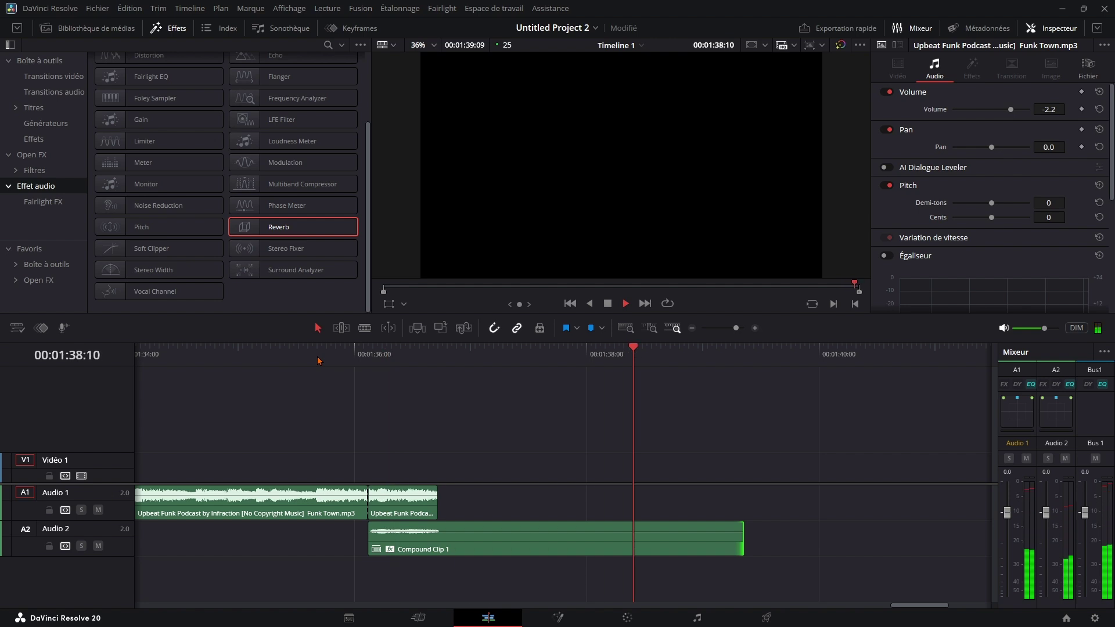
key("space")
scroll(511, 418, "down", 1)
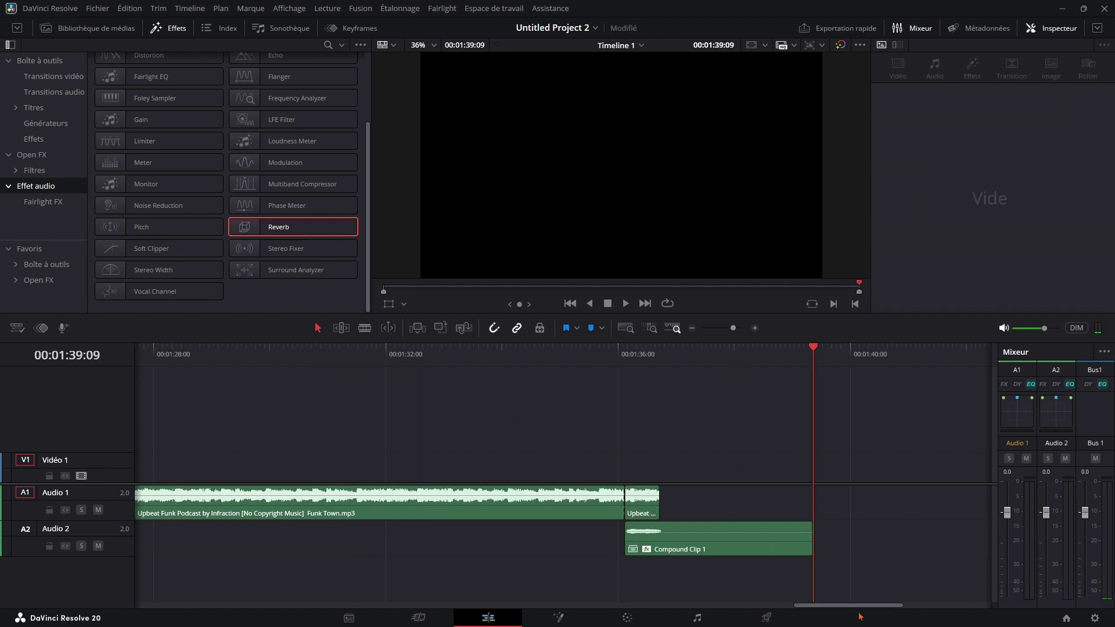
Step: Scroll back to the music's start on Audio 1, select it and play to locate the cut
left_click_drag(849, 607, 148, 624)
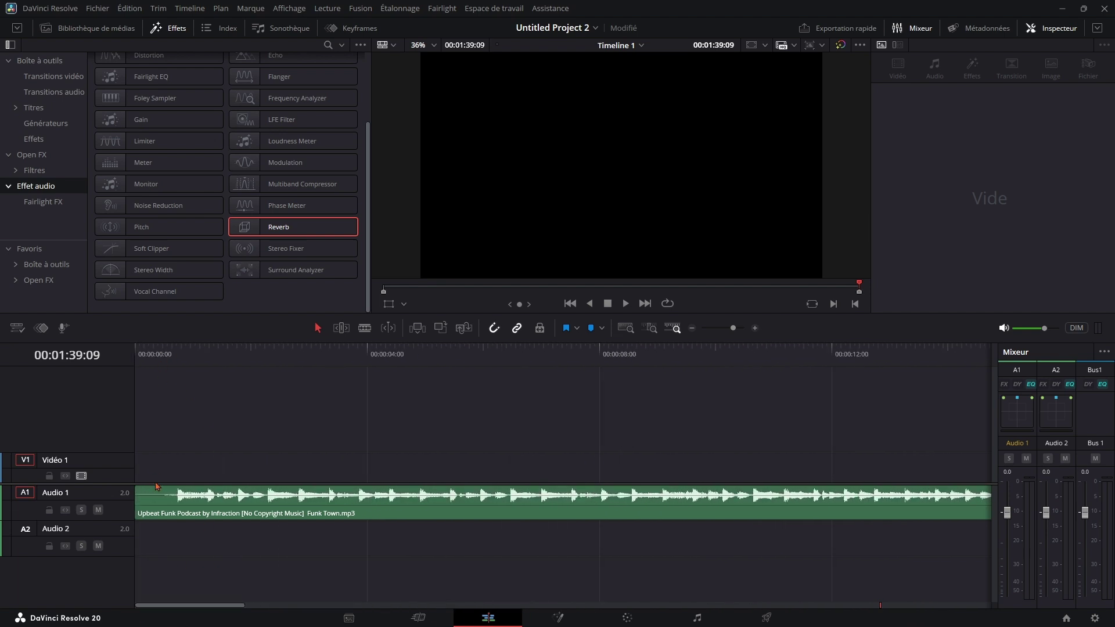
left_click(151, 506)
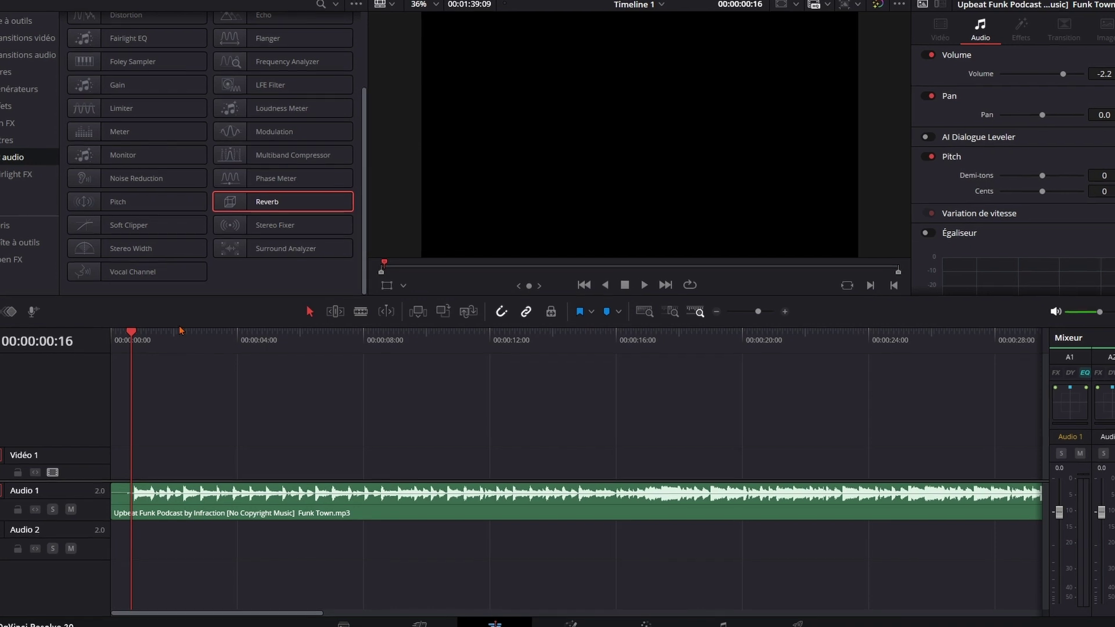
key("space")
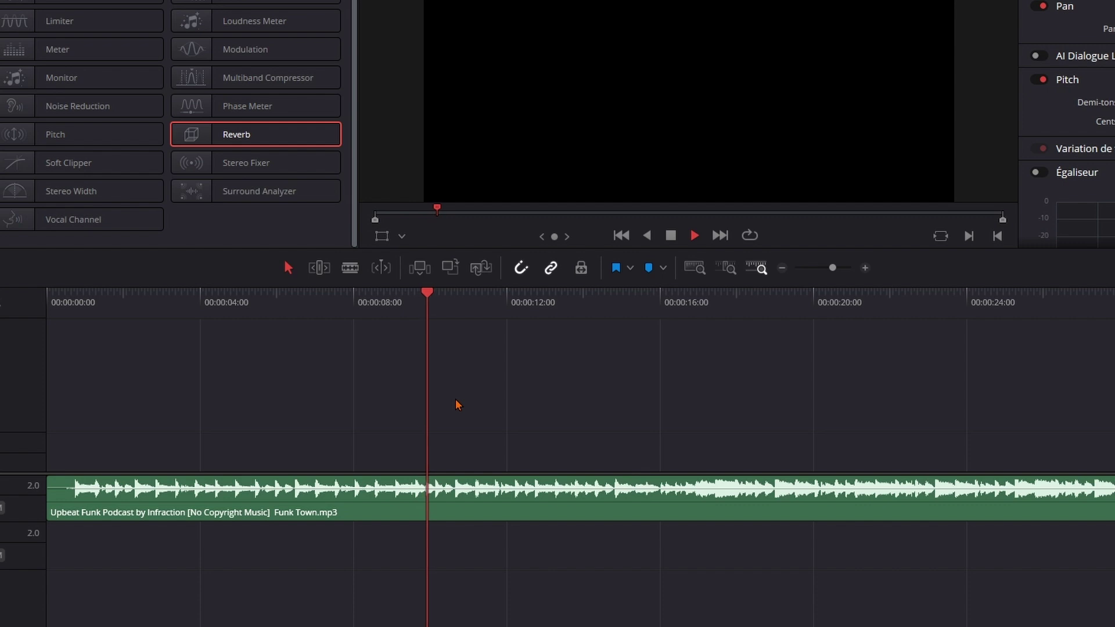
left_click(226, 302)
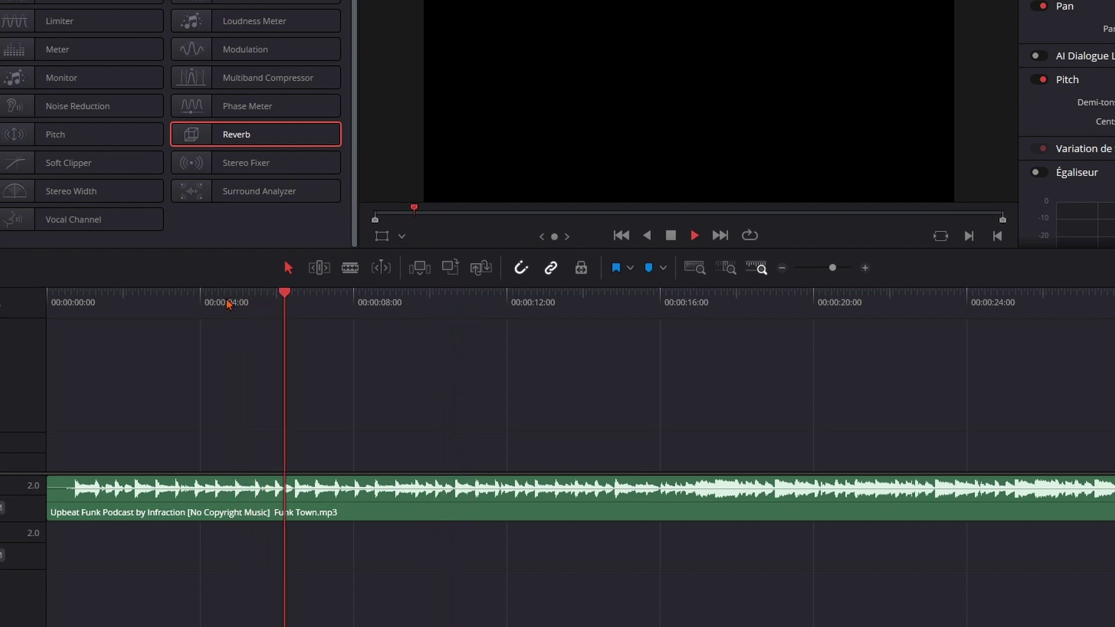
key("space")
Step: Park the playhead around 7 seconds, zoom in closely, and reselect the Audio 1 music clip
left_click(271, 307)
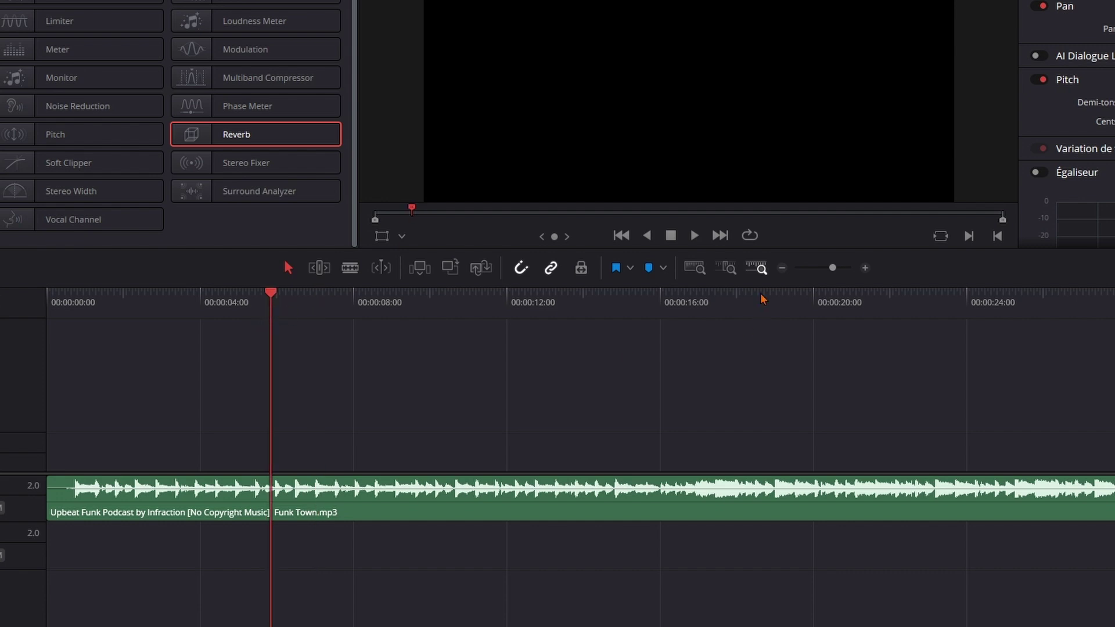
left_click(865, 268)
key("space")
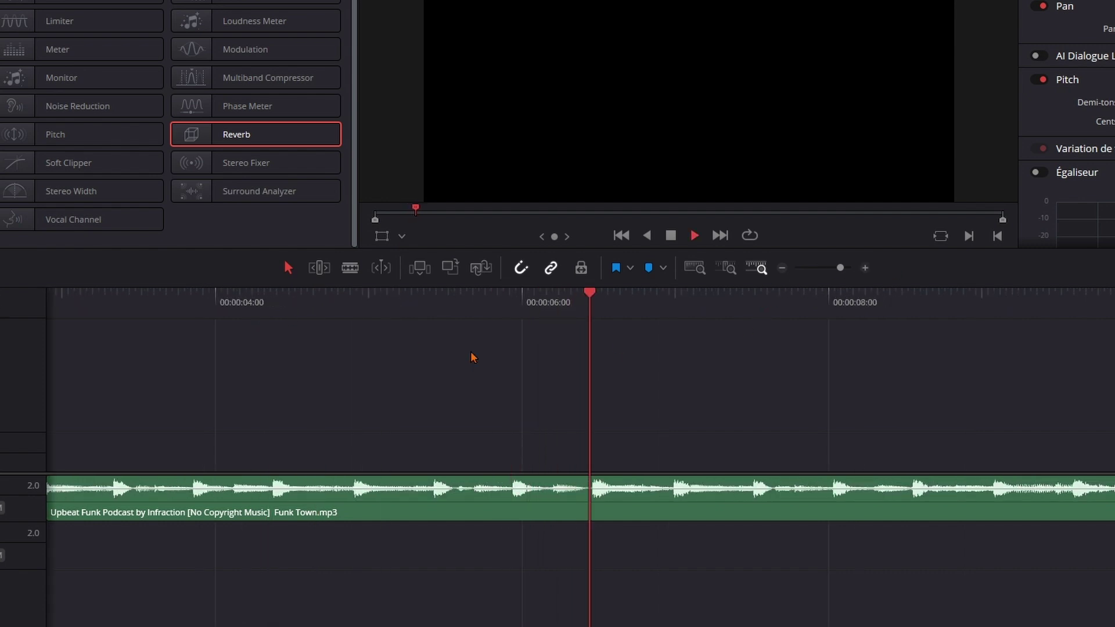
key("space")
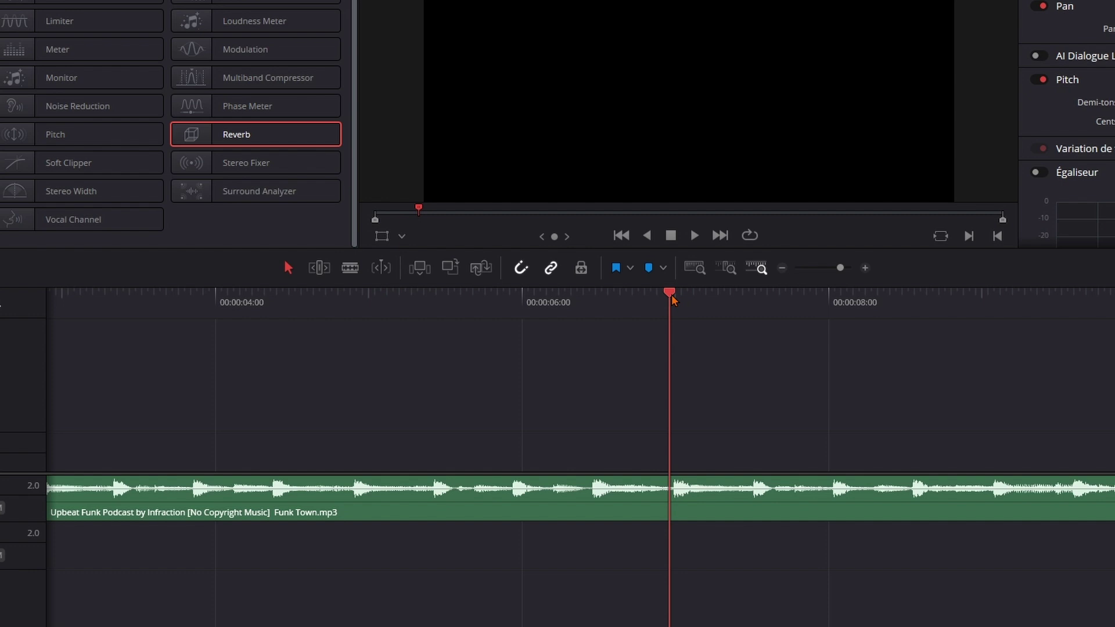
left_click(865, 269)
left_click(865, 268)
left_click(866, 269)
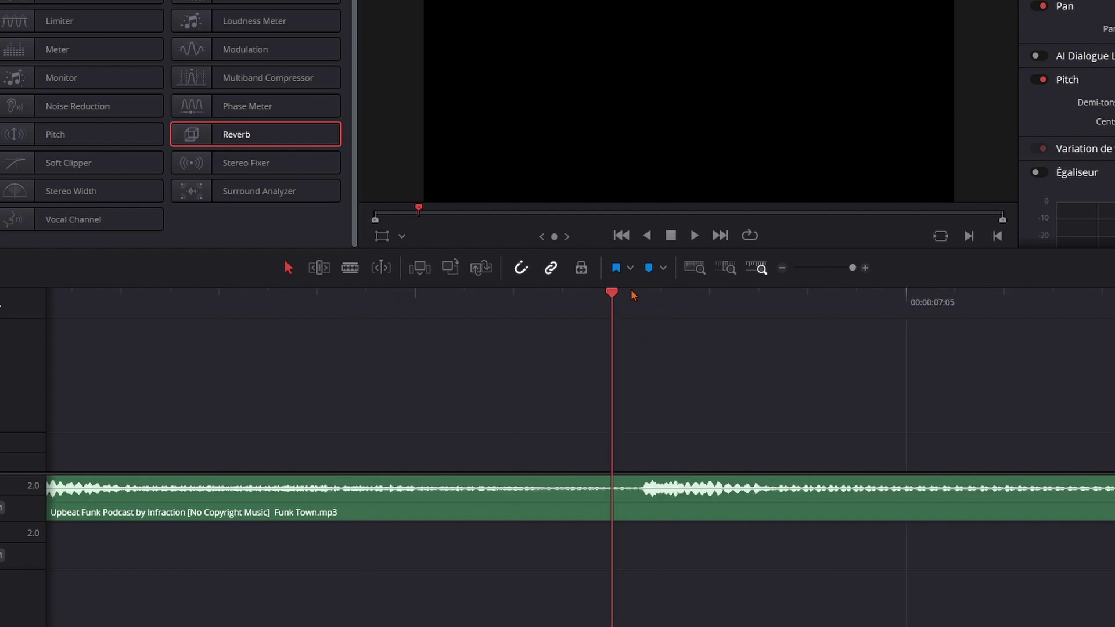
left_click(656, 506)
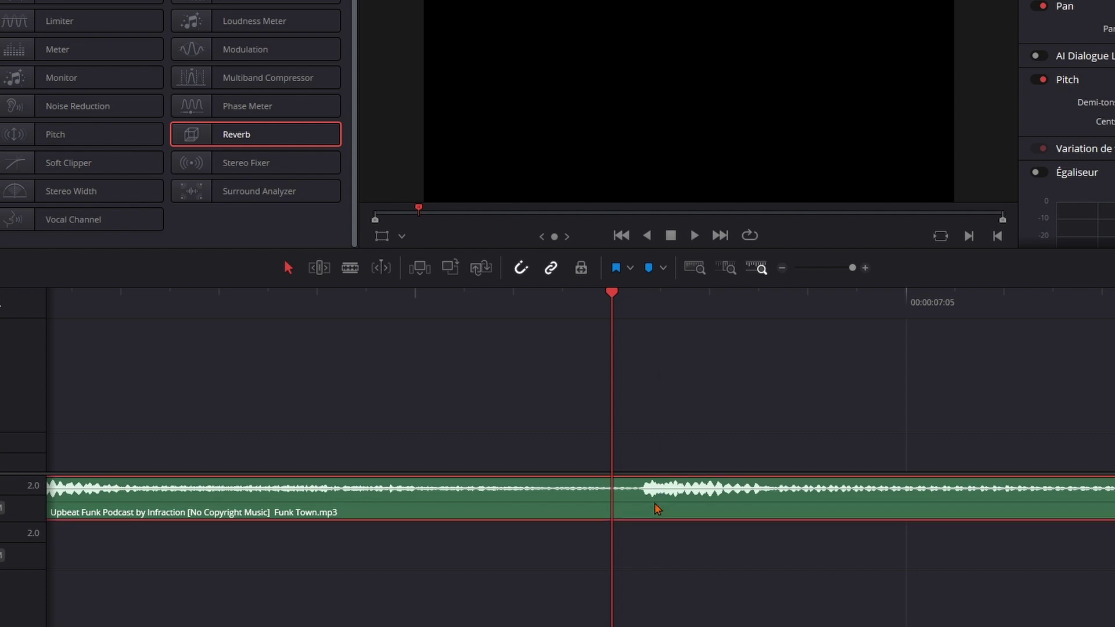
Step: Trim the music clip's end to the playhead near 00:00:07, then step back a few frames
key("shift+bracketright")
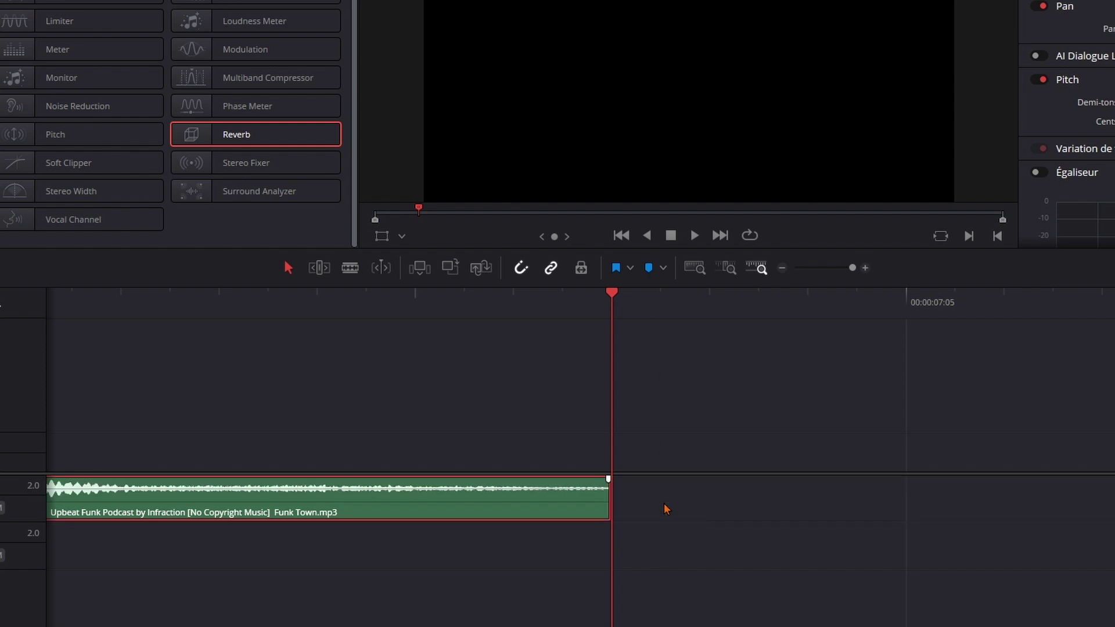
left_click(782, 268)
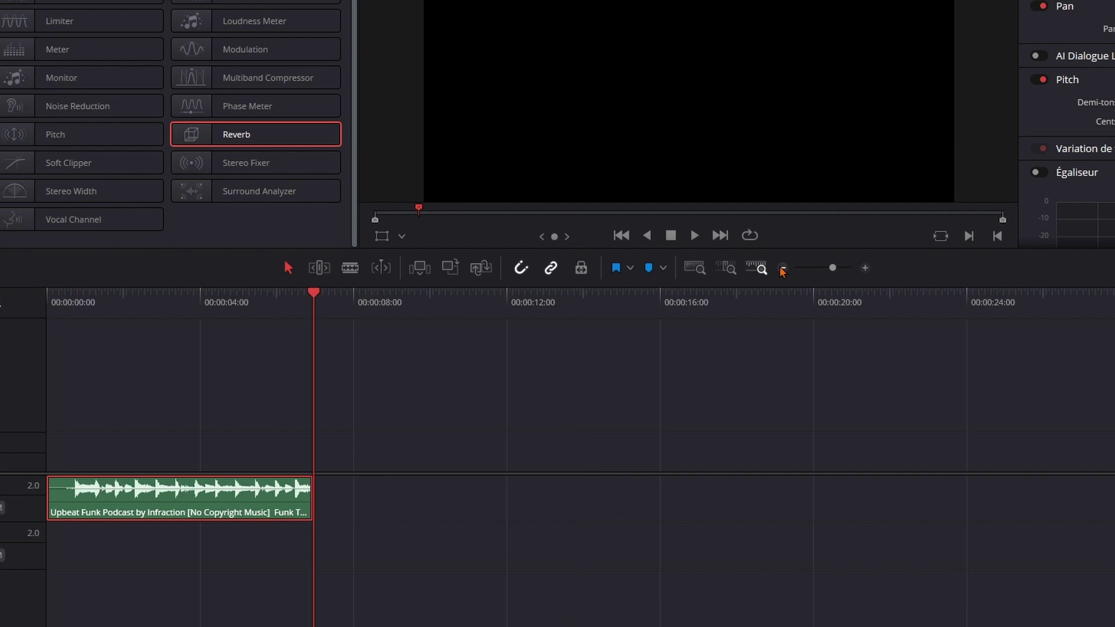
left_click(863, 270)
left_click(863, 270)
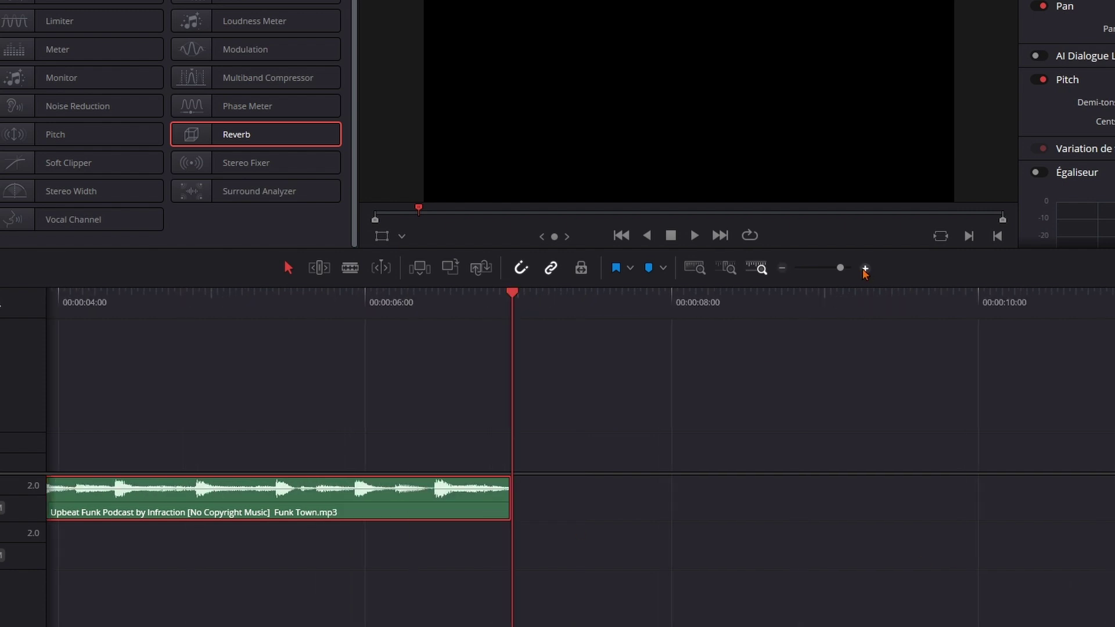
left_click(864, 270)
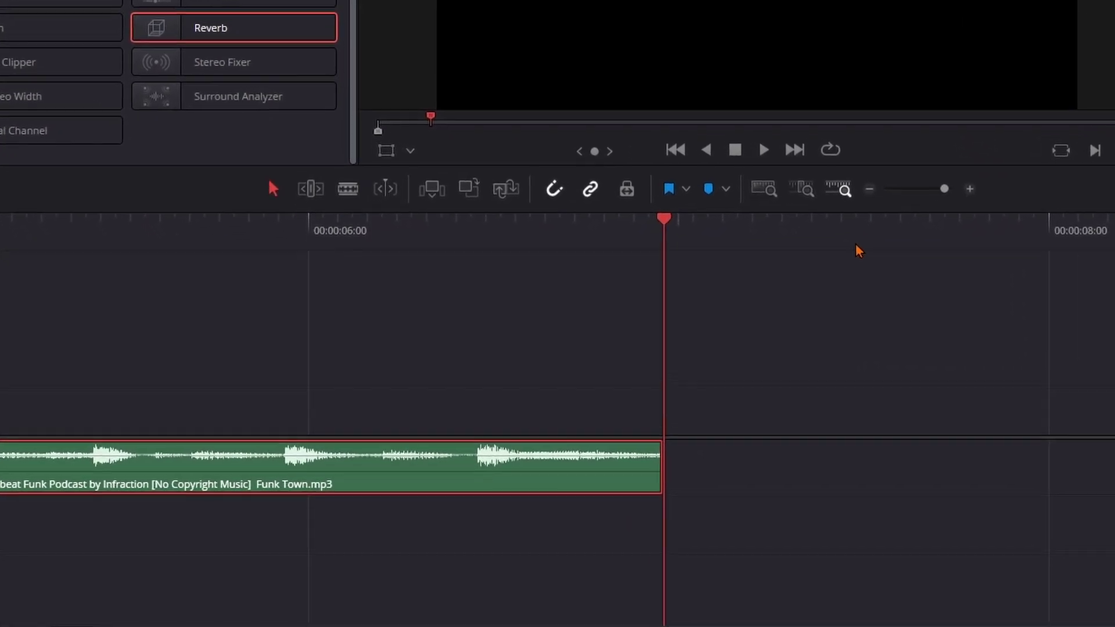
key("Left")
key("Left")
key("Left")
key("Left")
key("Left")
key("Left")
key("Left")
key("Left")
key("Left")
key("Left")
key("Left")
key("Left")
Step: Split the music clip at the playhead and copy its final piece onto Audio 2
key("ctrl+b")
left_click(488, 473)
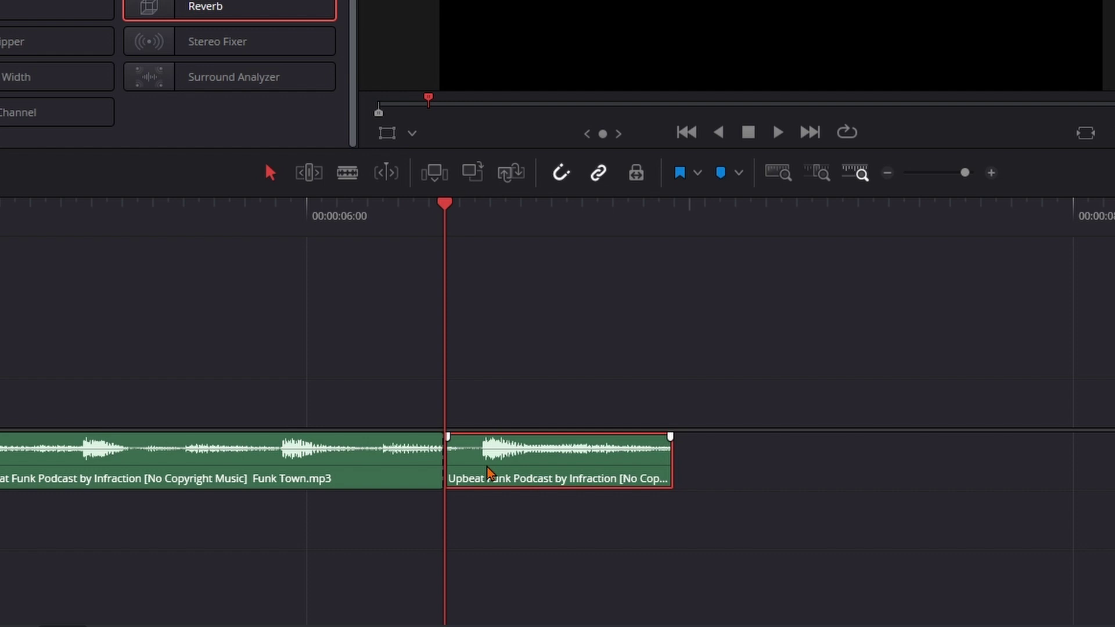
left_click_drag(489, 473, 510, 531)
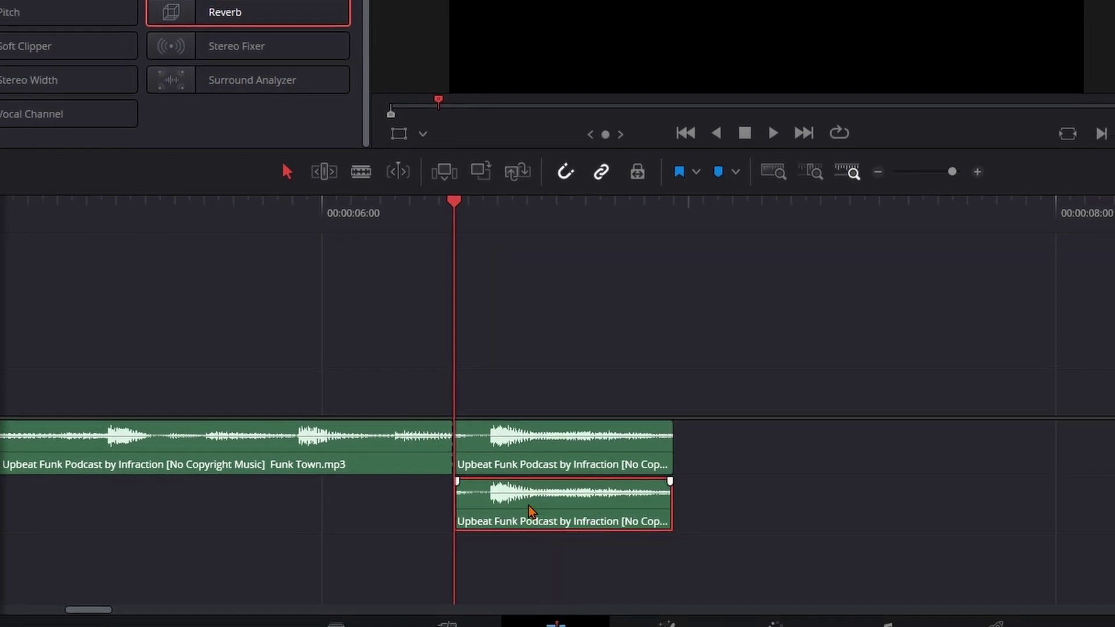
Step: Turn the Audio 2 copy into Compound Clip 2
right_click(549, 537)
left_click(627, 115)
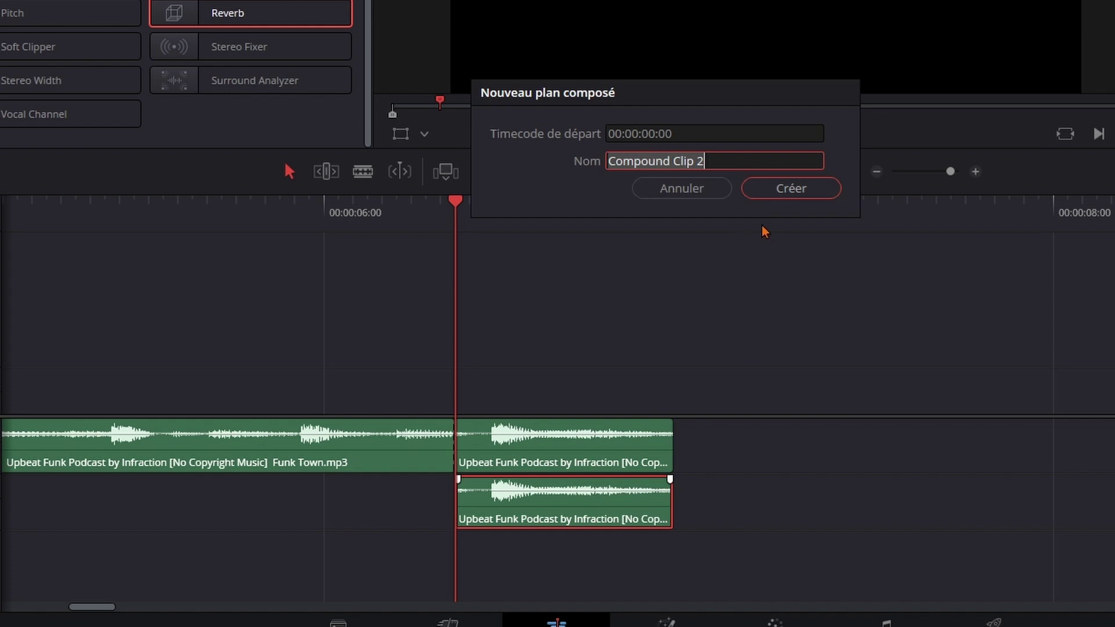
left_click(790, 187)
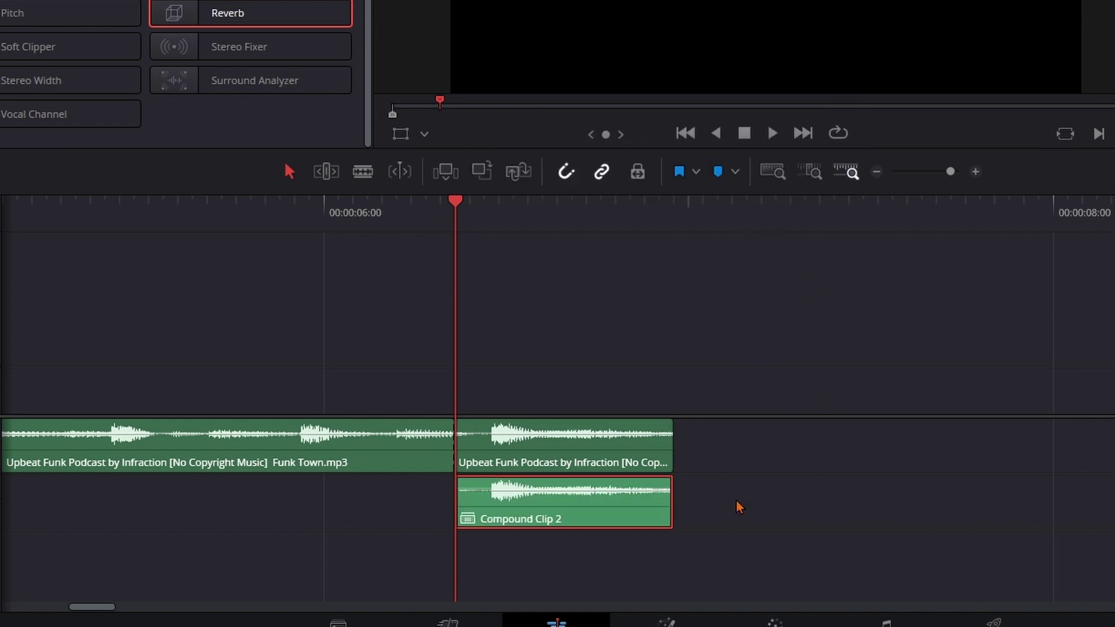
Step: Open Compound Clip 2 in its timeline, duplicate the music clip onto Audio 2 and disable the copy
right_click(612, 514)
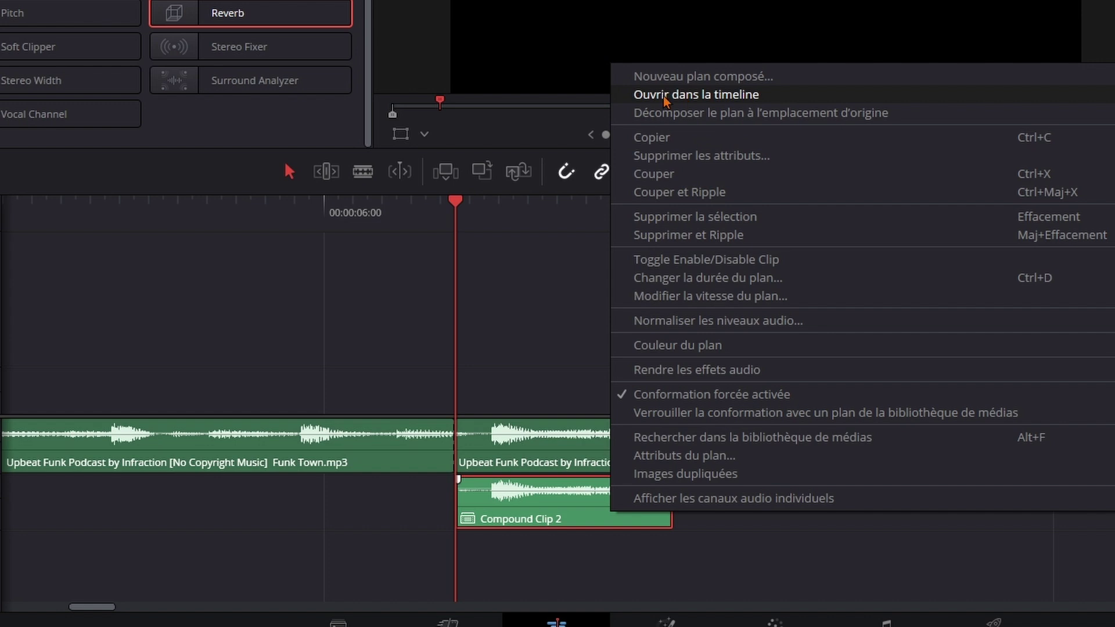
left_click(708, 101)
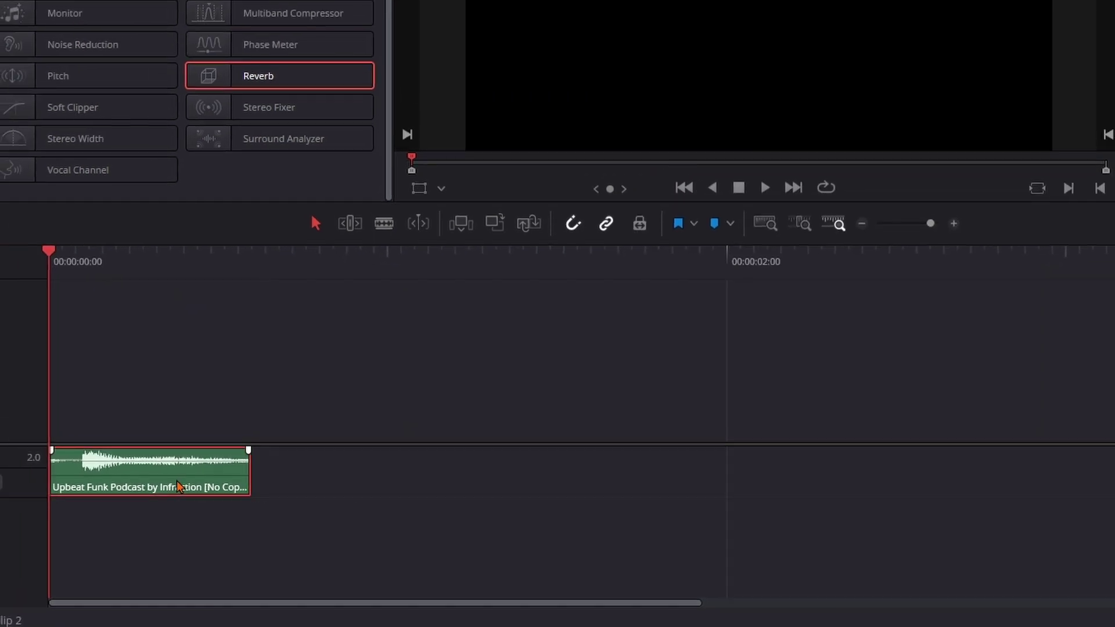
left_click_drag(178, 487, 174, 529)
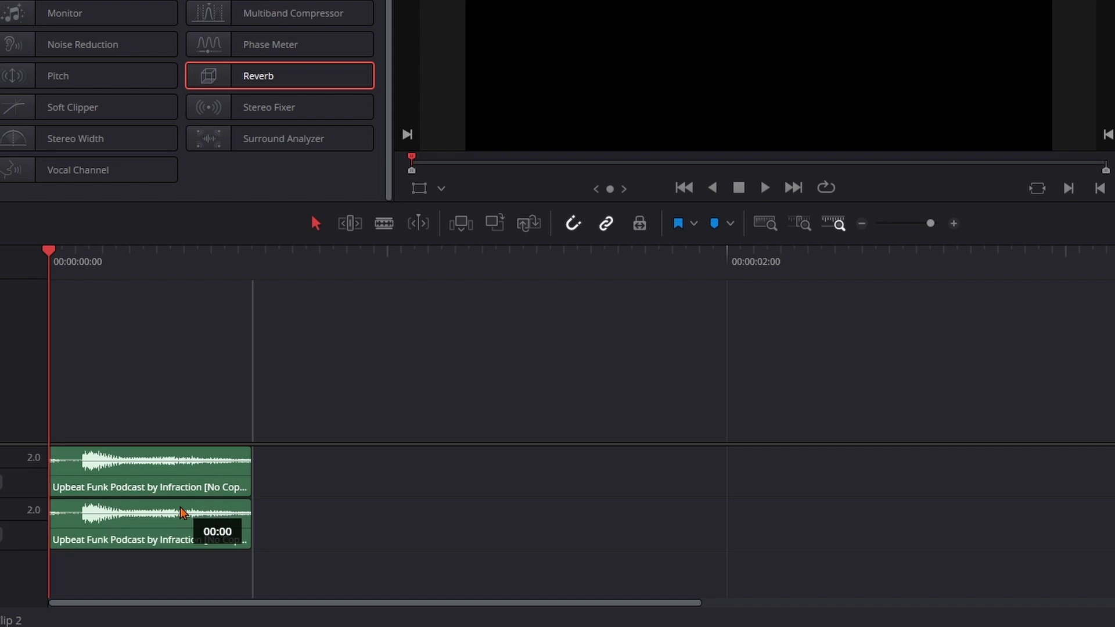
right_click(161, 532)
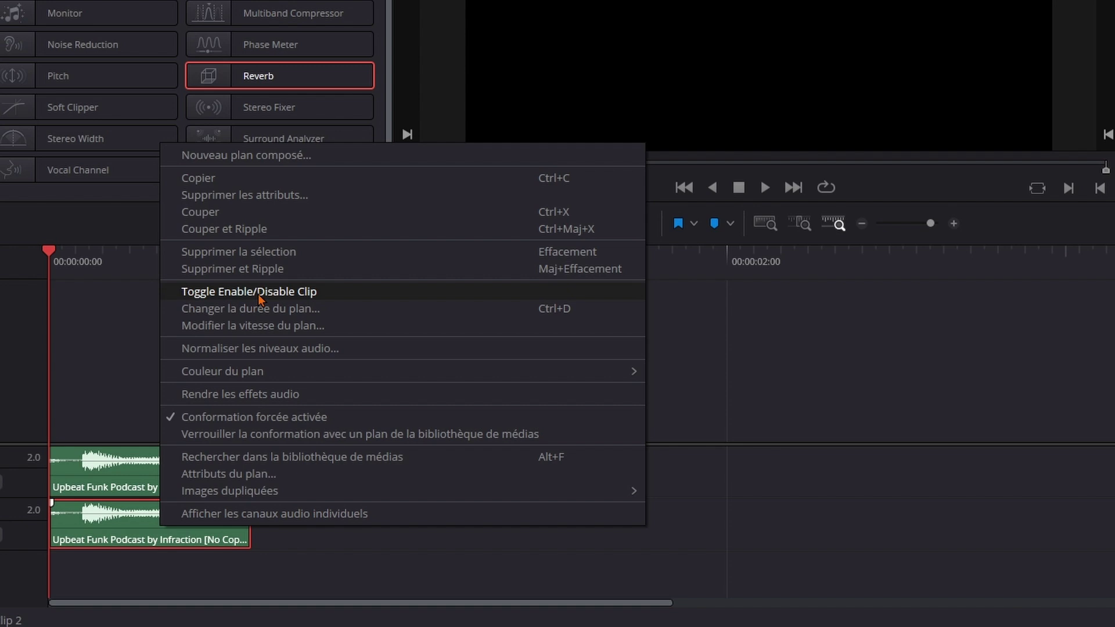
left_click(337, 292)
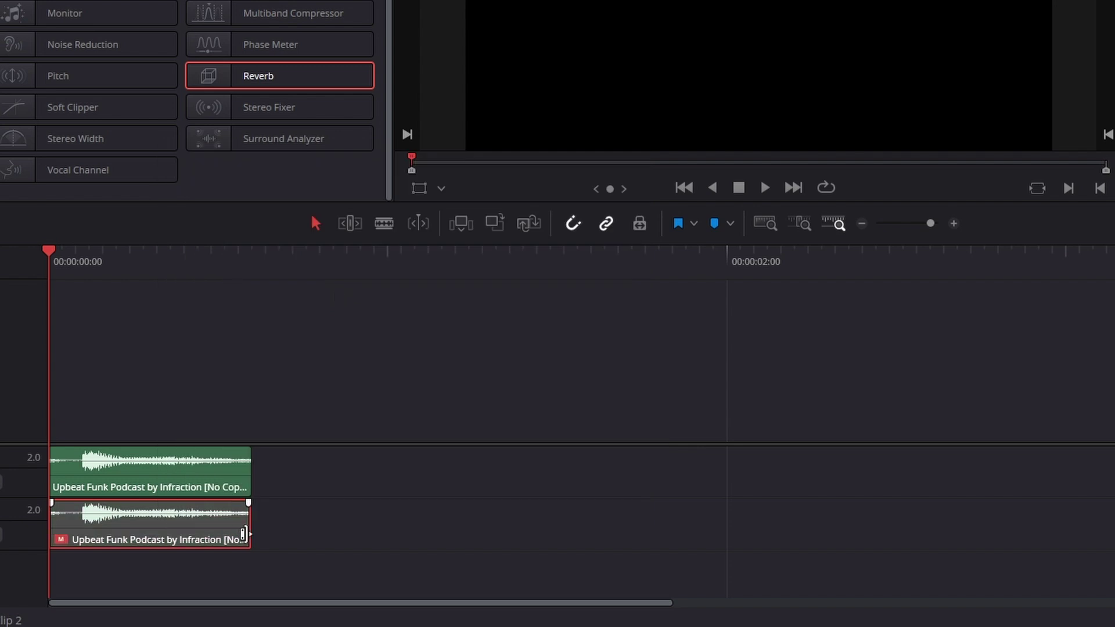
Step: Stretch the disabled copy past the original clip's end
left_click(250, 267)
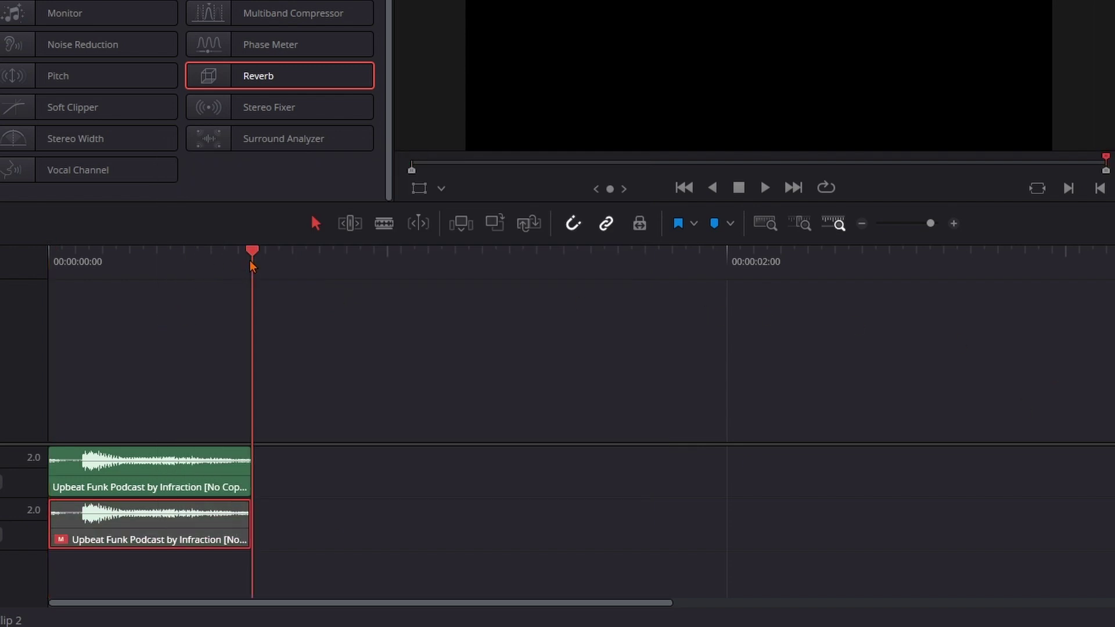
key("ctrl+minus")
left_click_drag(151, 526, 1104, 541)
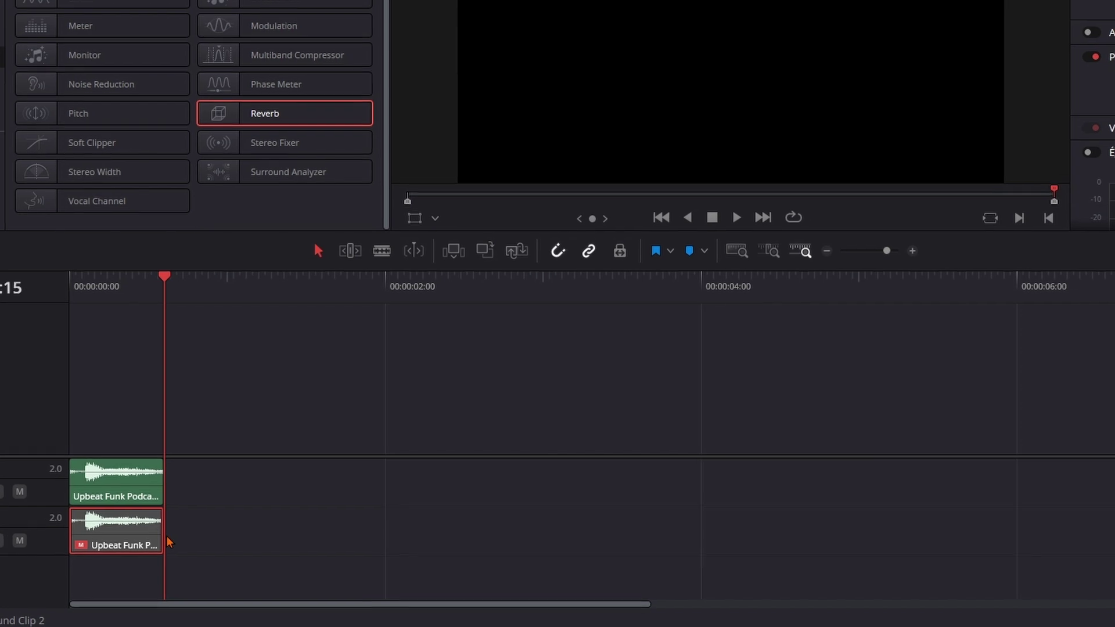
Step: Lengthen the disabled copy to about 7 s, then on Timeline 1 extend Compound Clip 2 far right
left_click(1107, 321)
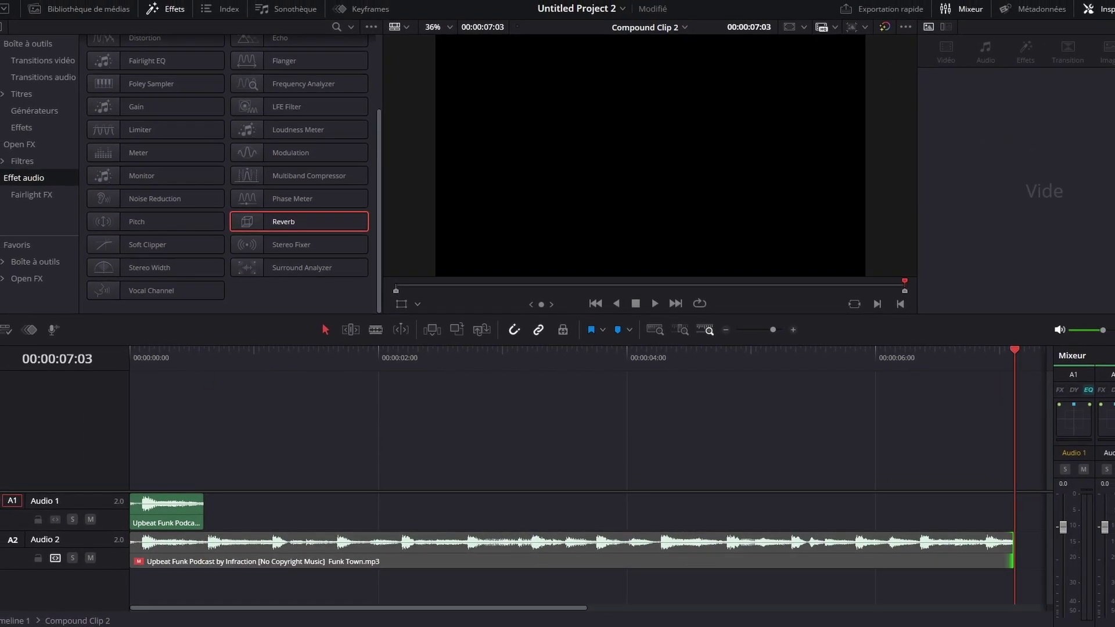
left_click(69, 8)
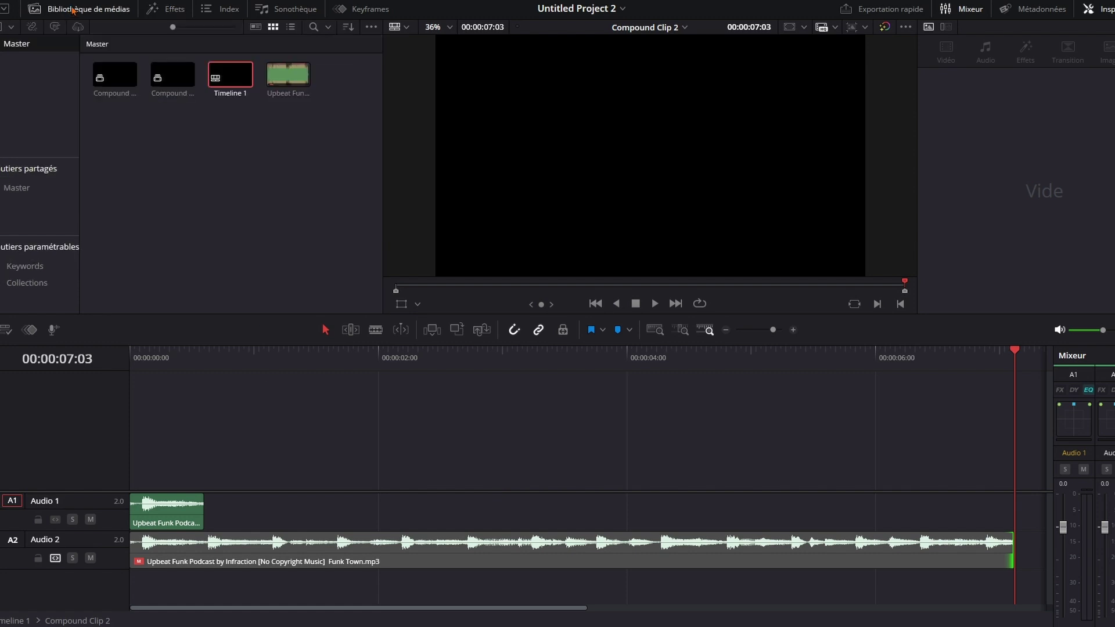
double_click(240, 77)
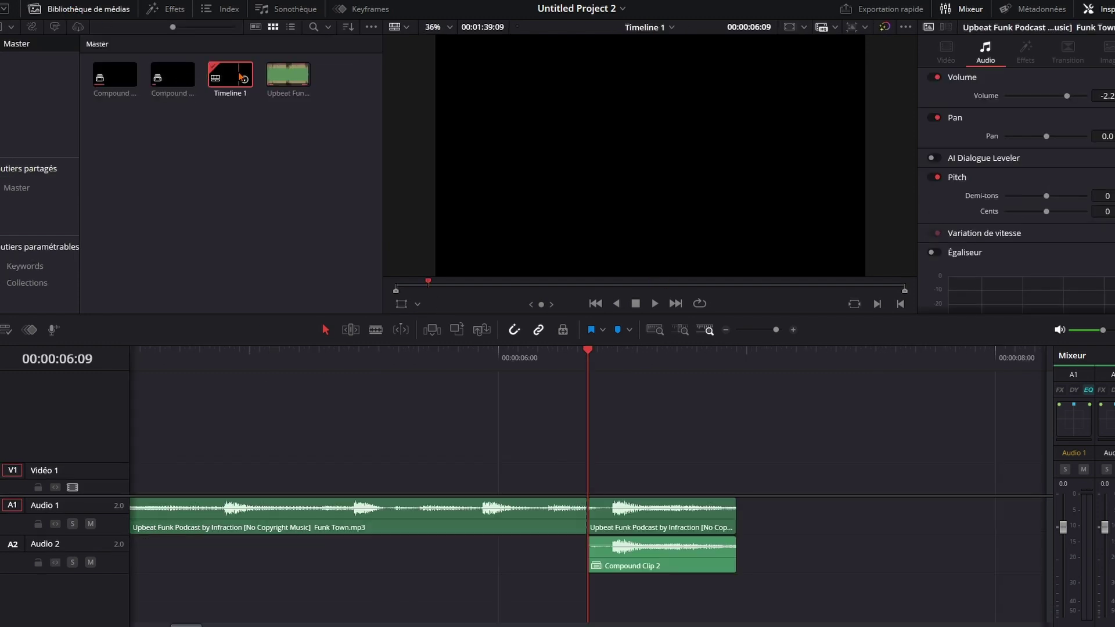
left_click_drag(326, 562, 999, 556)
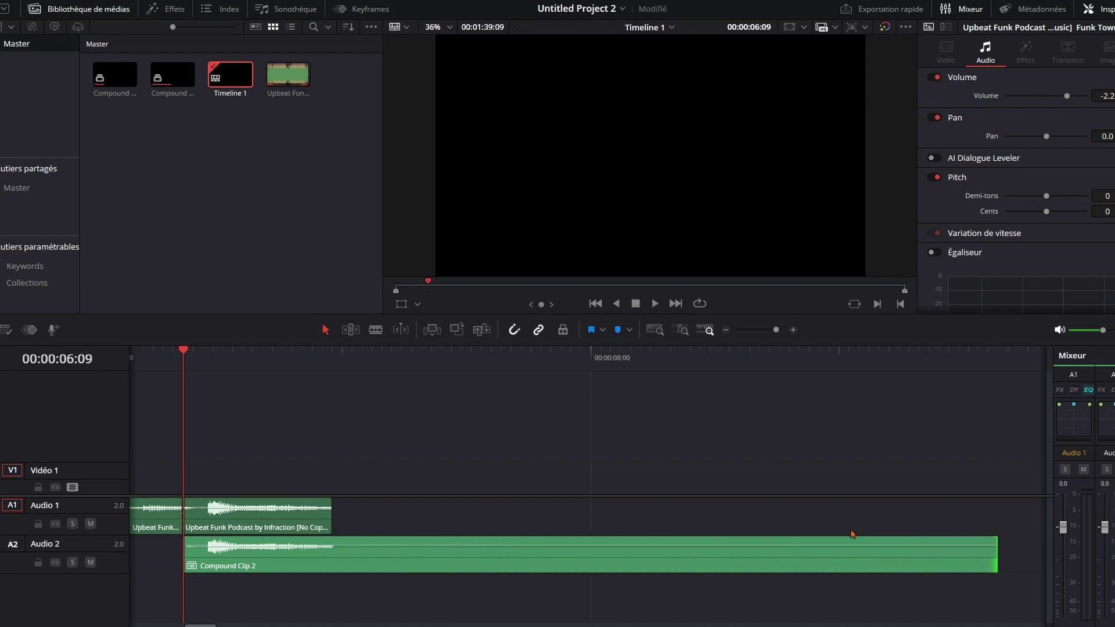
left_click(165, 9)
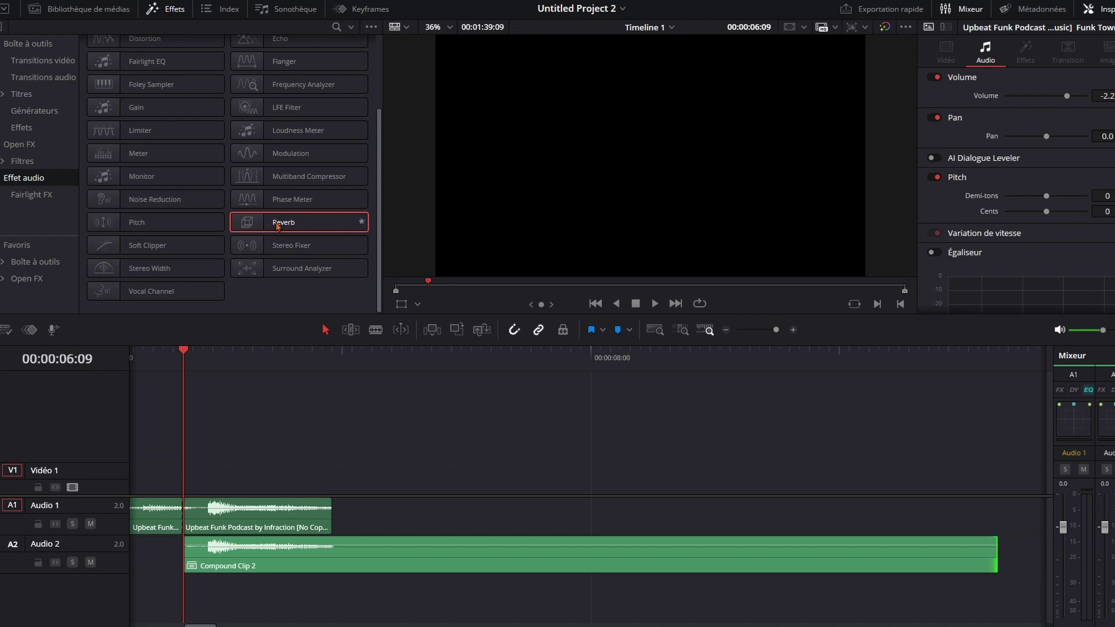
Step: Add Reverb to Compound Clip 2 with a 59m² room and 4000 ms reverb time
left_click_drag(278, 226, 443, 552)
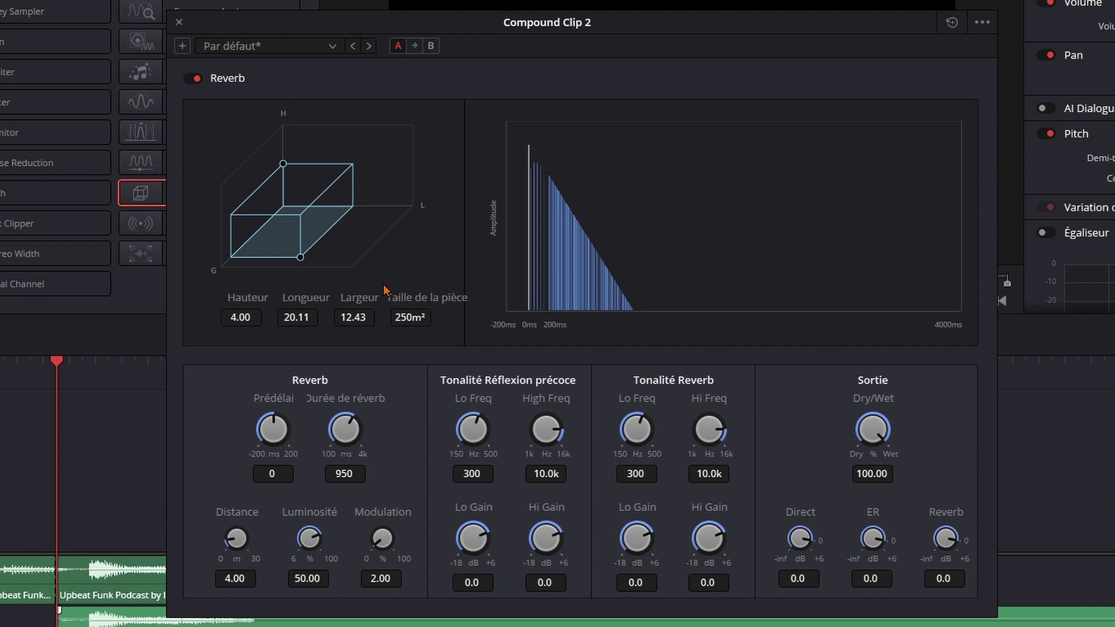
left_click_drag(297, 247, 299, 237)
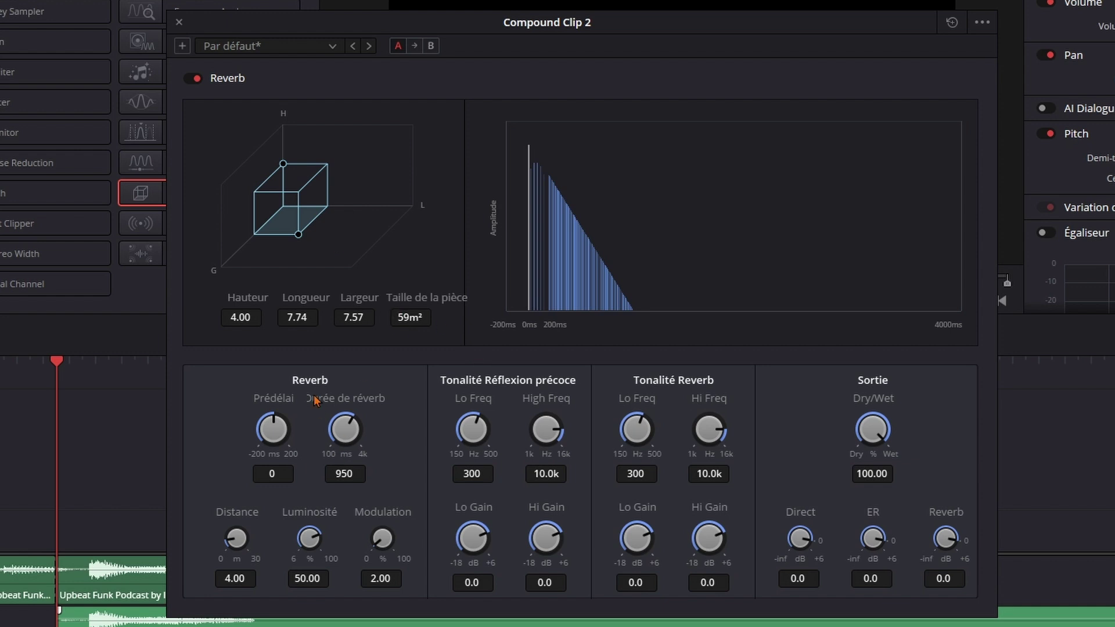
left_click_drag(345, 453, 689, 472)
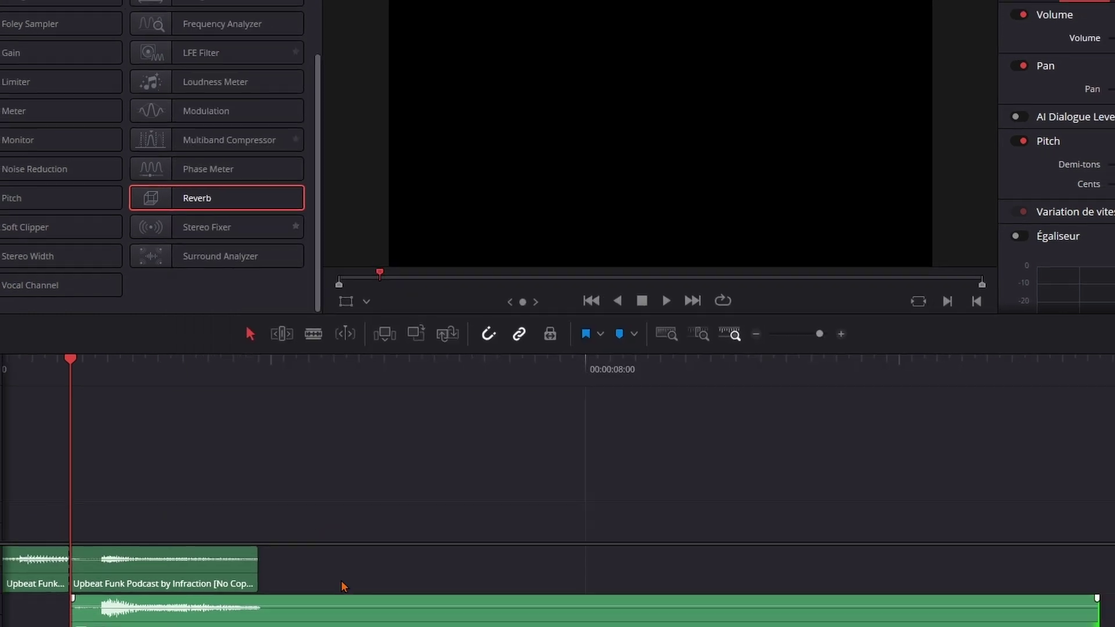
Step: Drag Compound Clip 2's Volume slider in the Inspector's Audio settings down to -10.7
left_click(941, 47)
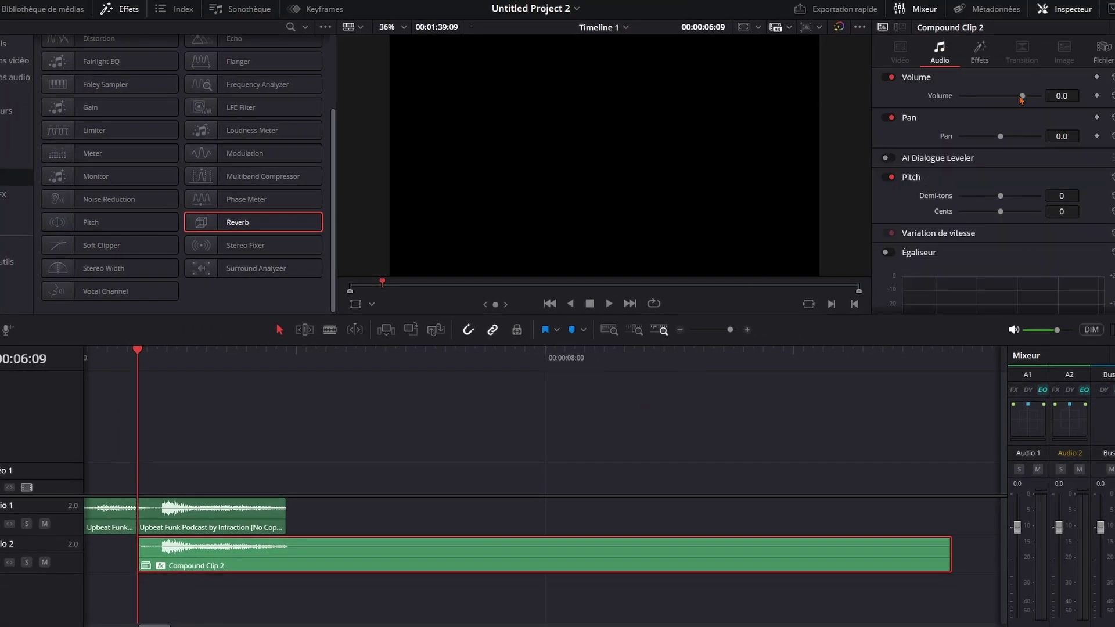
left_click_drag(1021, 96, 1016, 96)
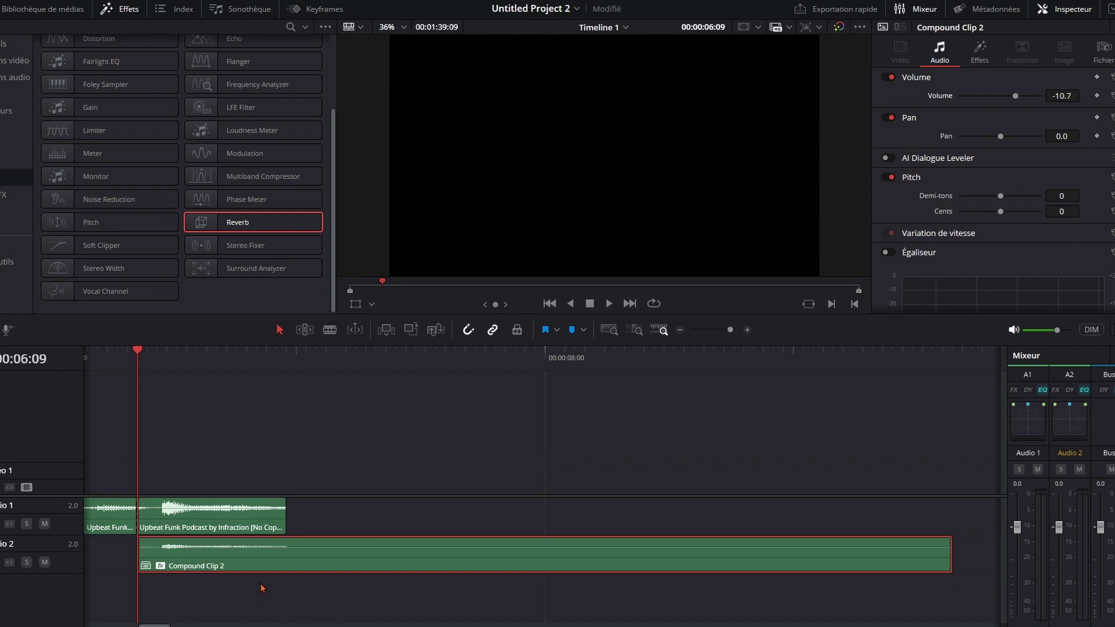
left_click(682, 330)
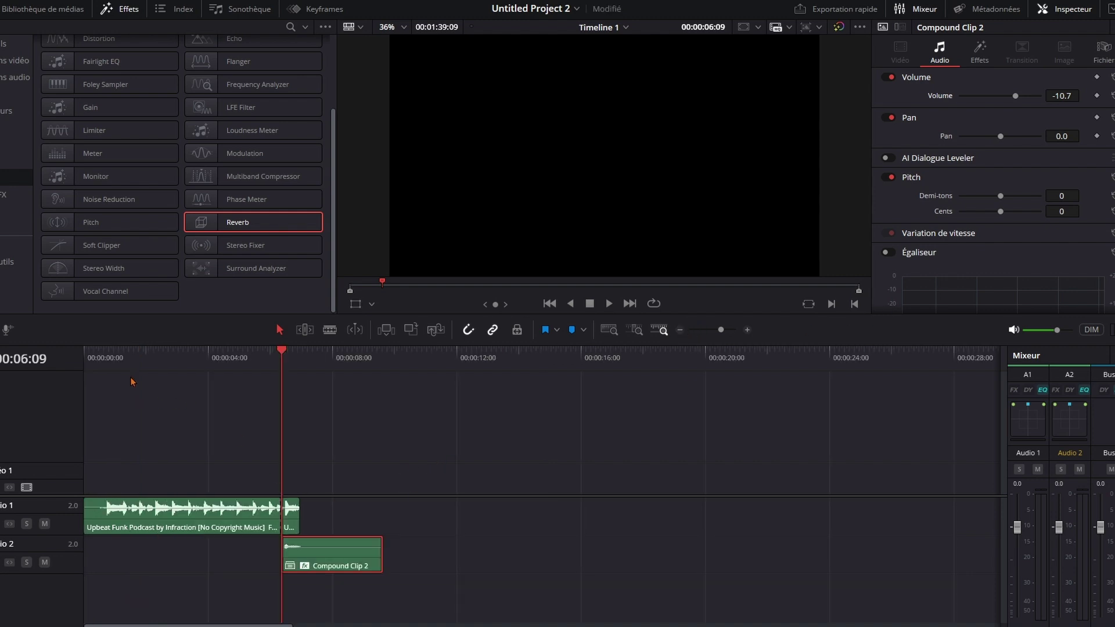
key("space")
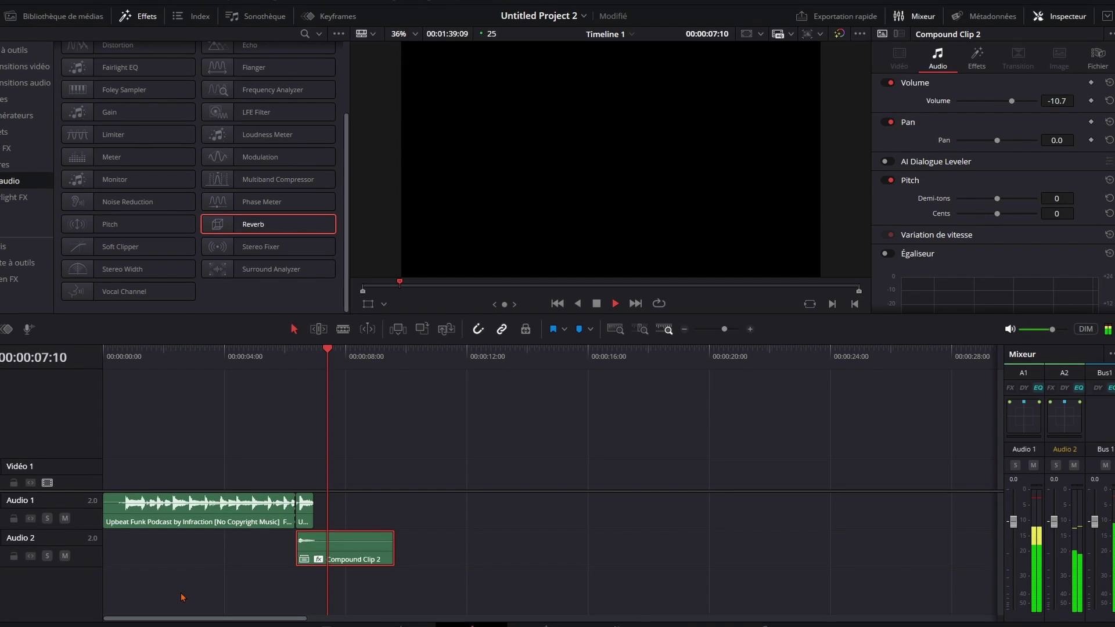
key("space")
left_click(752, 329)
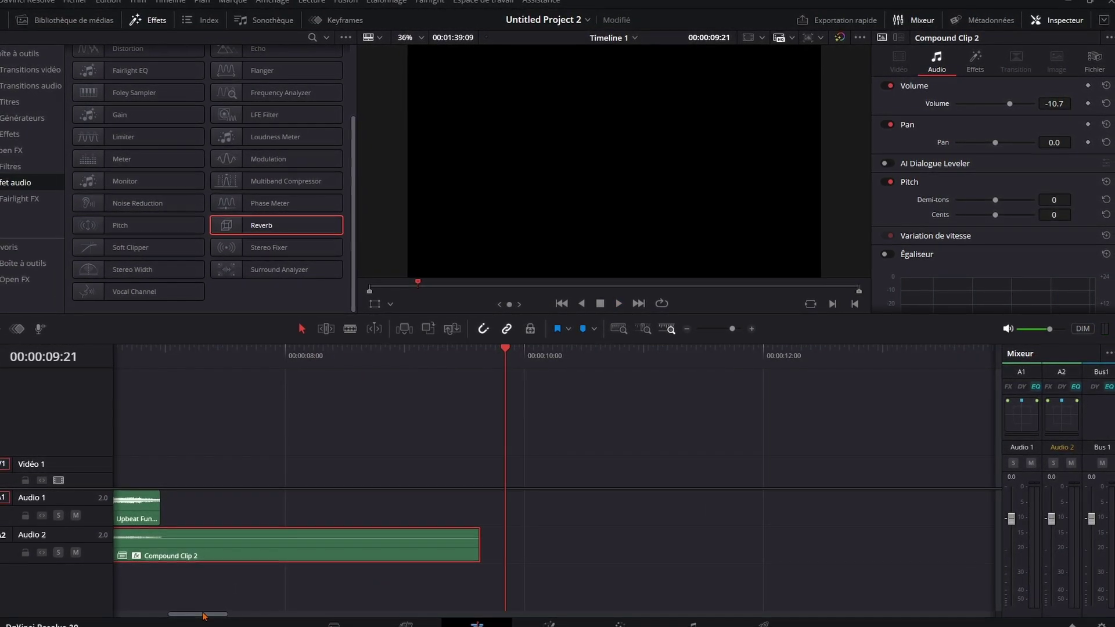
left_click_drag(203, 616, 179, 616)
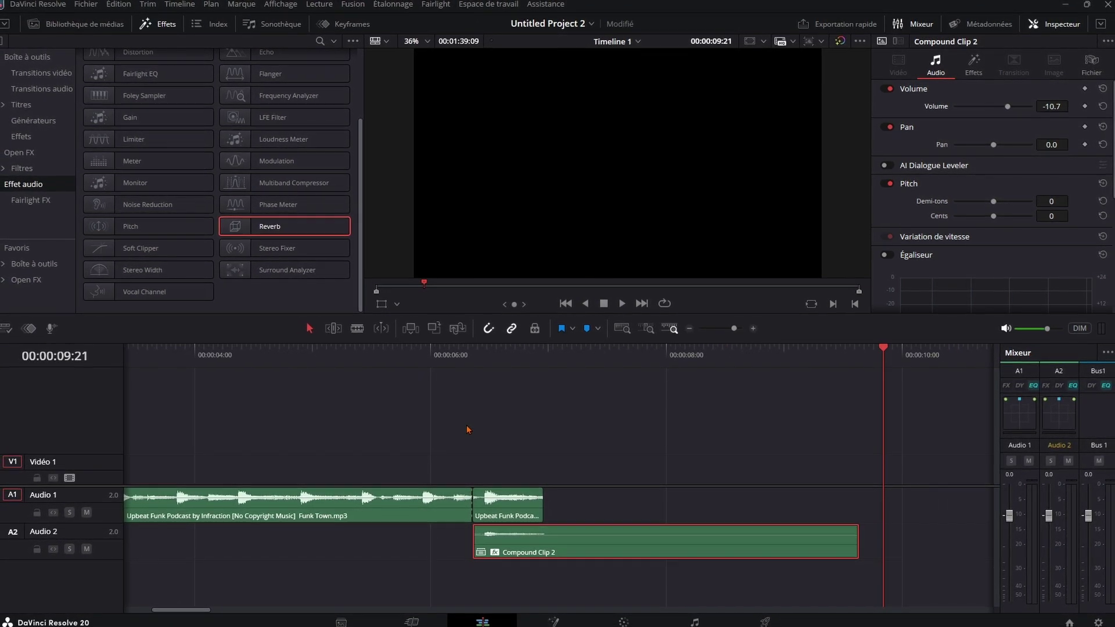
key("space")
key("ctrl+minus")
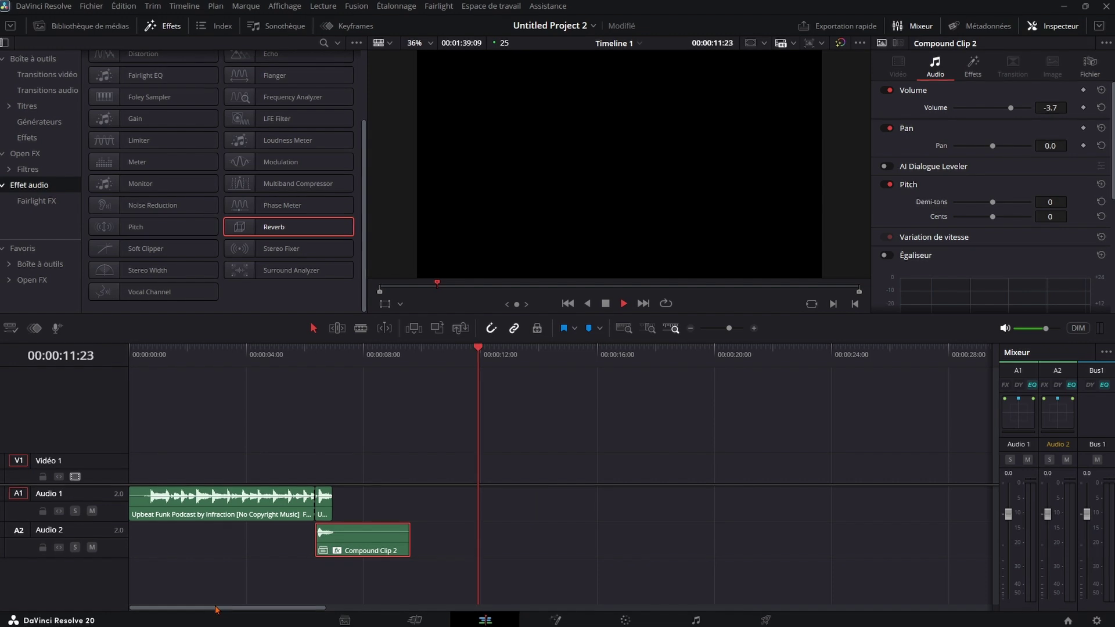
left_click(424, 472)
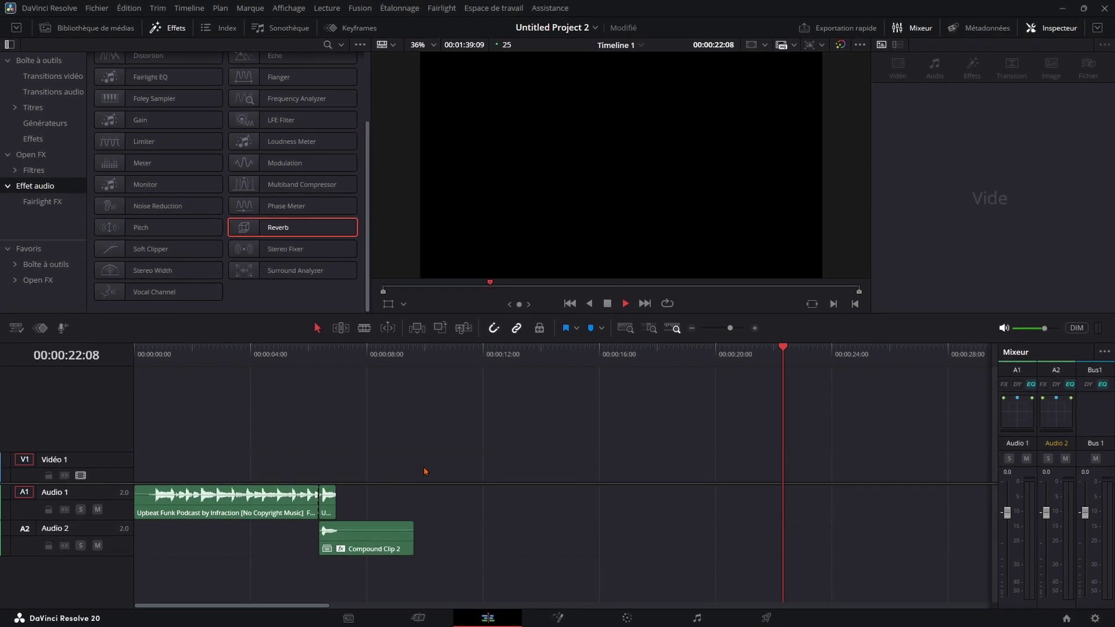